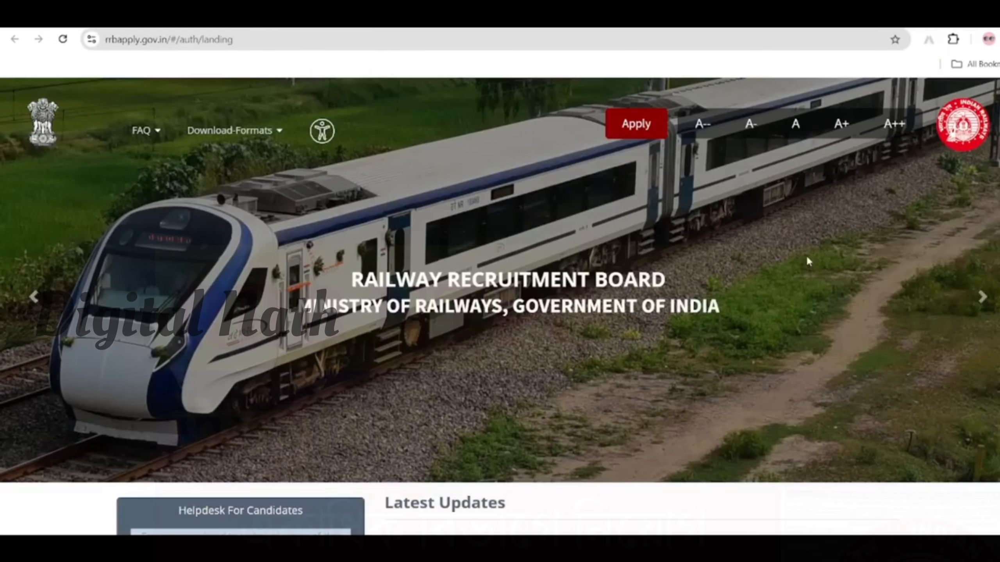
Open the new account registration form and dismiss the notice for already registered candidates.
mouse_move(655, 124)
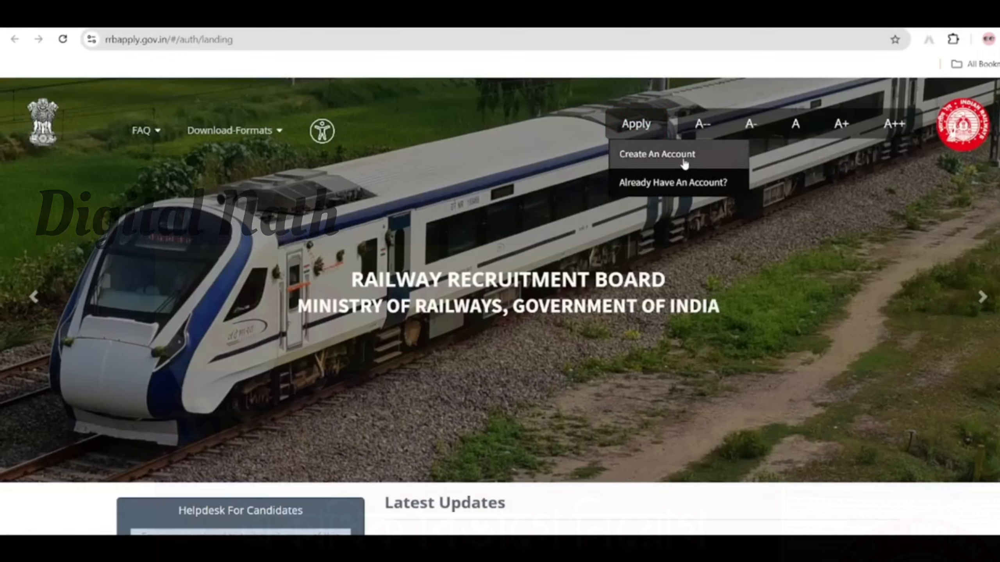
click(646, 154)
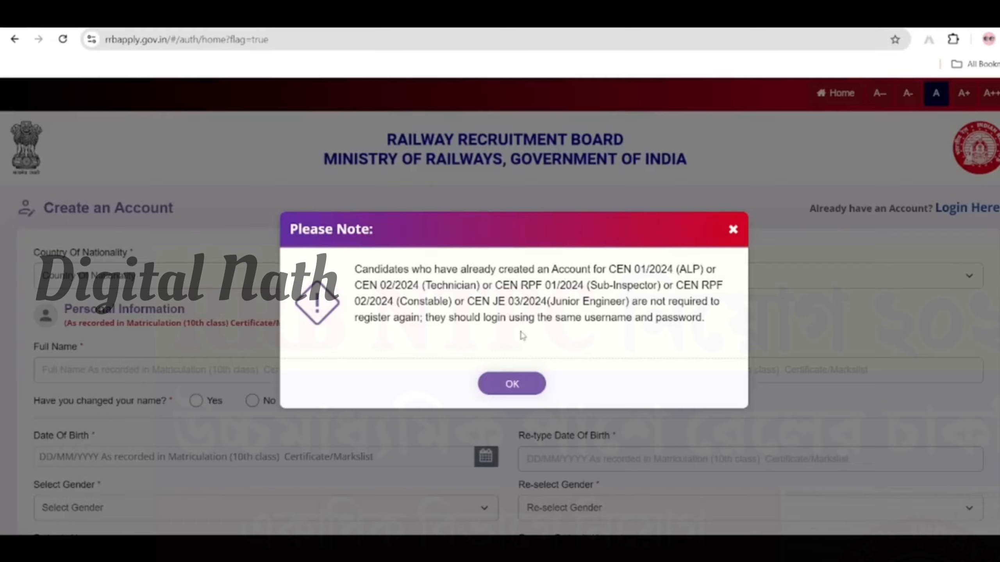
click(512, 384)
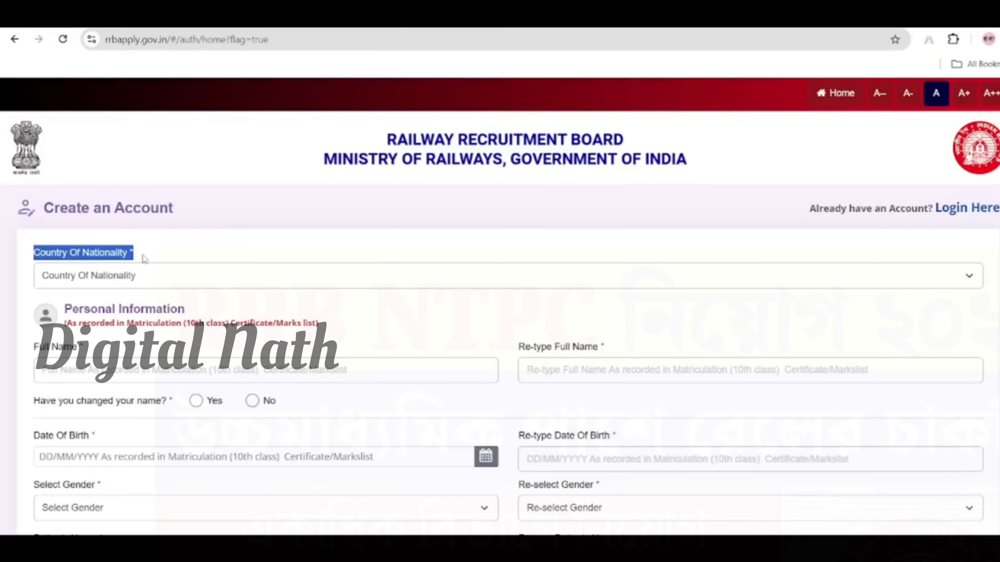
Set the country of nationality to India and answer No to whether the name has been changed.
click(163, 276)
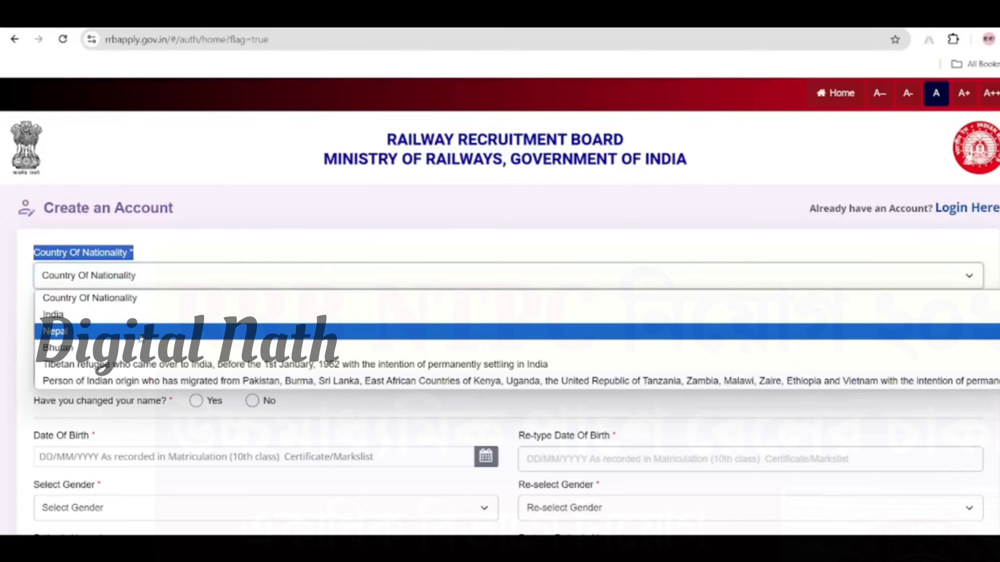
click(354, 320)
scroll(335, 278, down, 1)
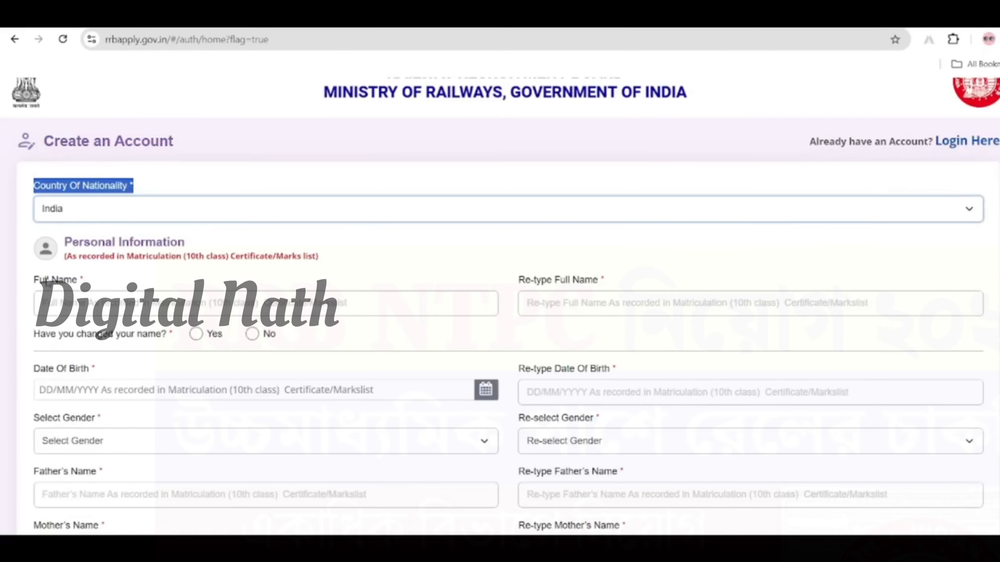
drag(34, 282, 87, 285)
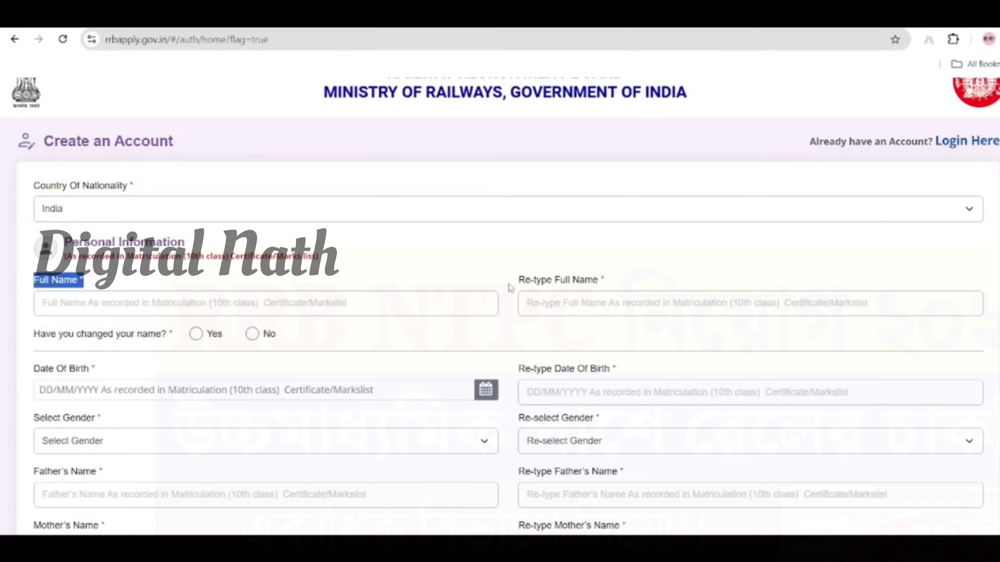
drag(519, 281, 626, 285)
scroll(468, 293, down, 2)
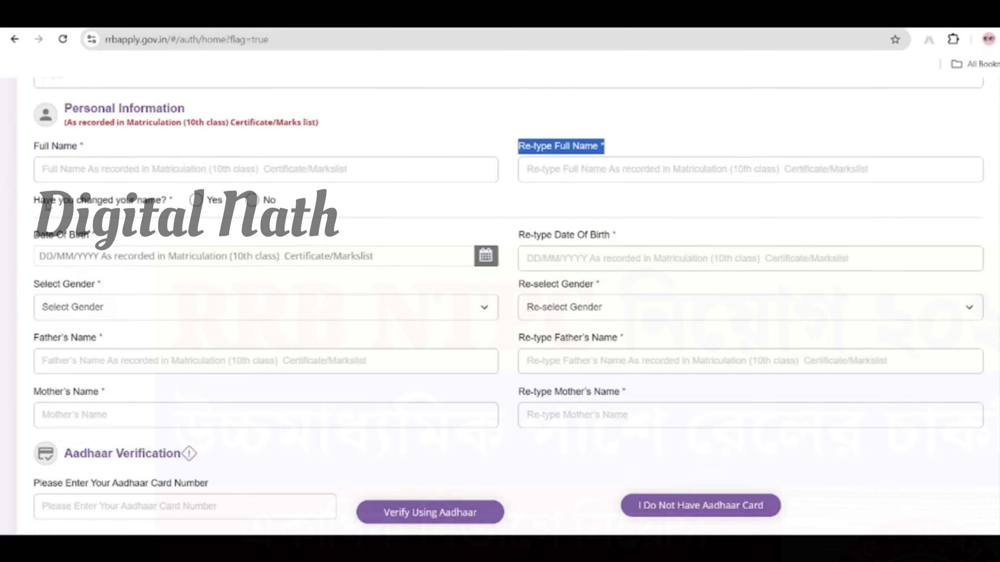
click(252, 200)
Review the date of birth, gender, father's name and mother's name fields together with their re-entry fields.
drag(33, 234, 159, 265)
drag(524, 235, 614, 238)
click(63, 308)
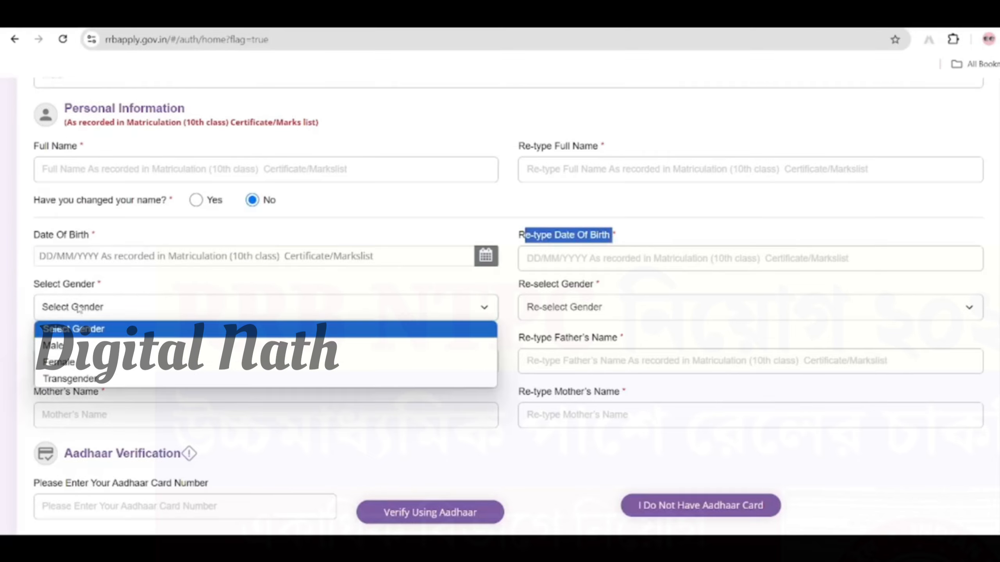
drag(39, 284, 455, 327)
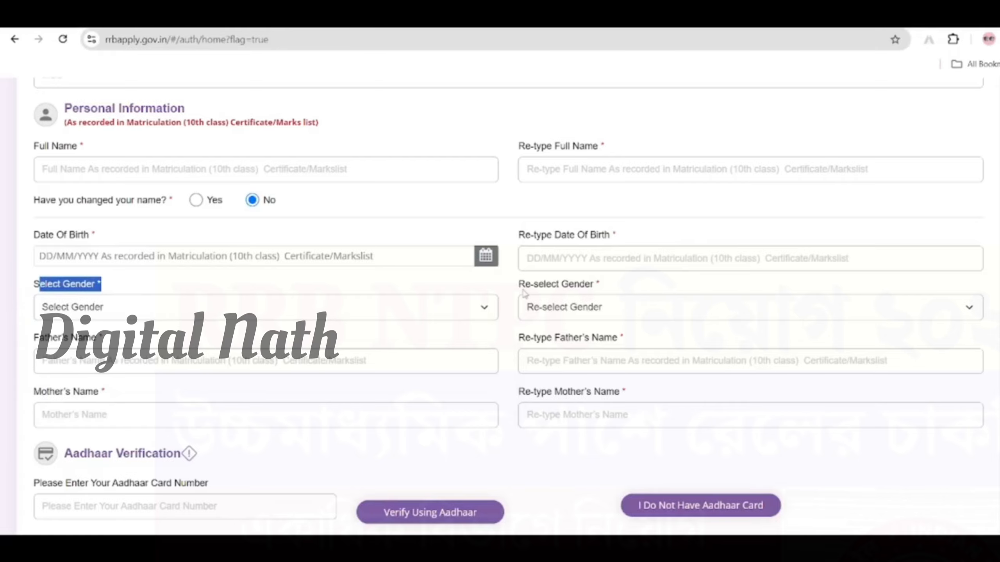
drag(524, 286, 585, 286)
scroll(41, 214, down, 3)
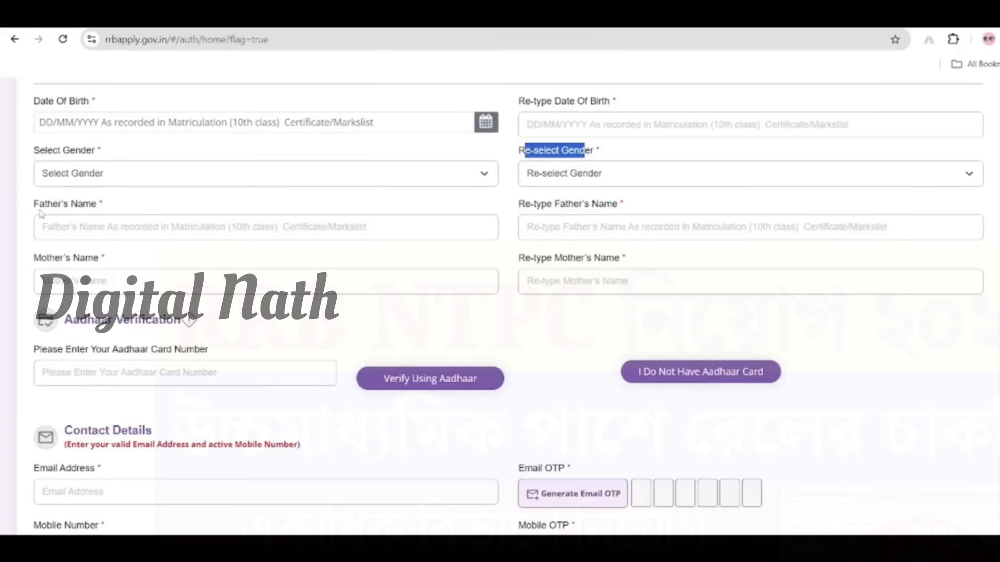
drag(41, 213, 116, 210)
drag(518, 205, 621, 213)
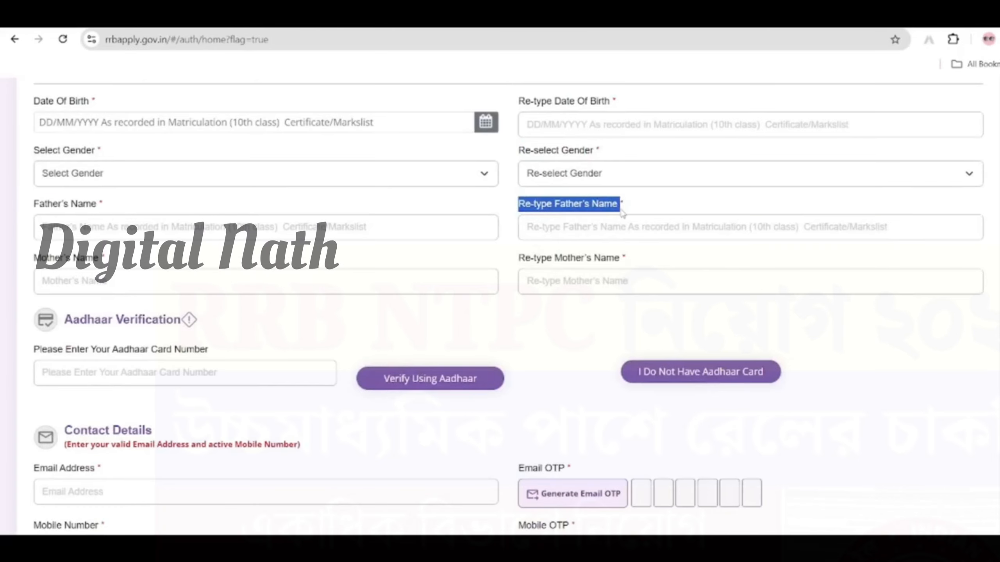
drag(34, 258, 520, 261)
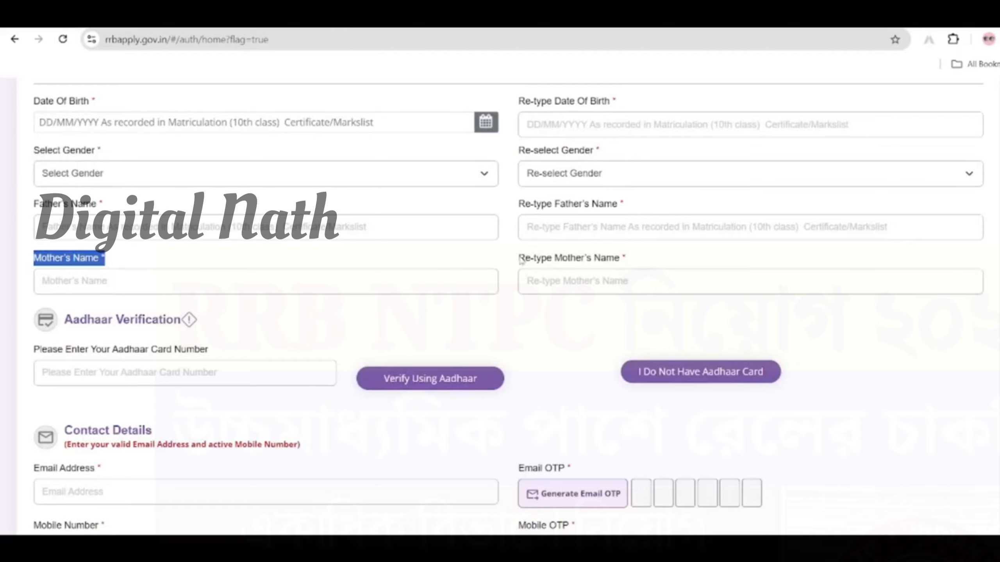
scroll(125, 249, down, 3)
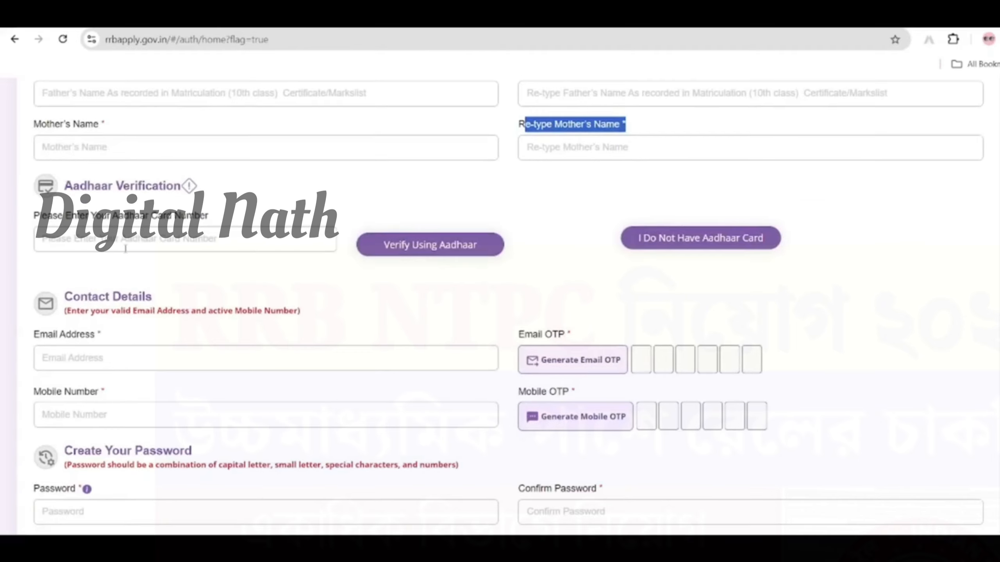
Examine the Aadhaar verification, contact details, password and captcha sections of the registration form.
drag(65, 186, 182, 203)
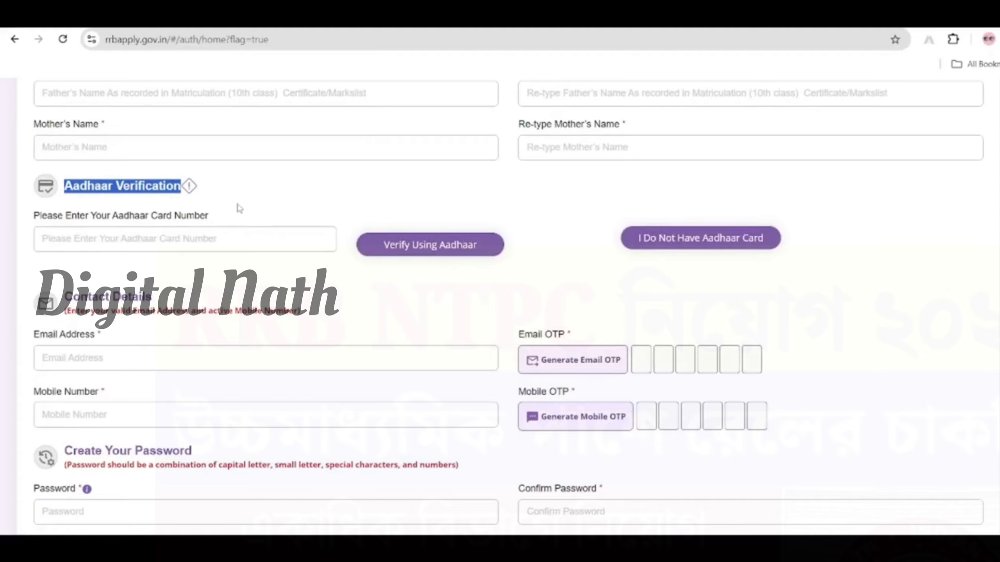
click(35, 216)
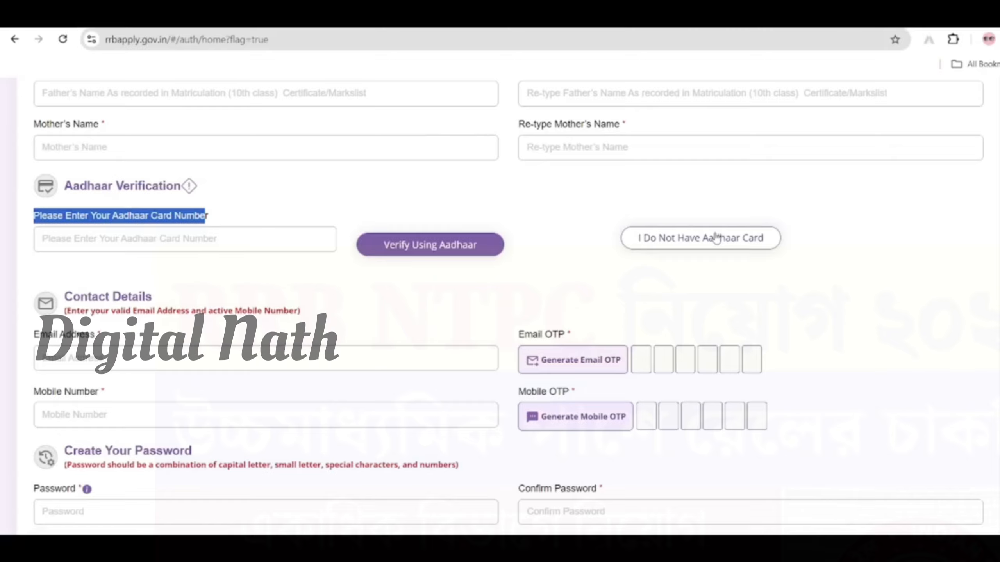
click(693, 232)
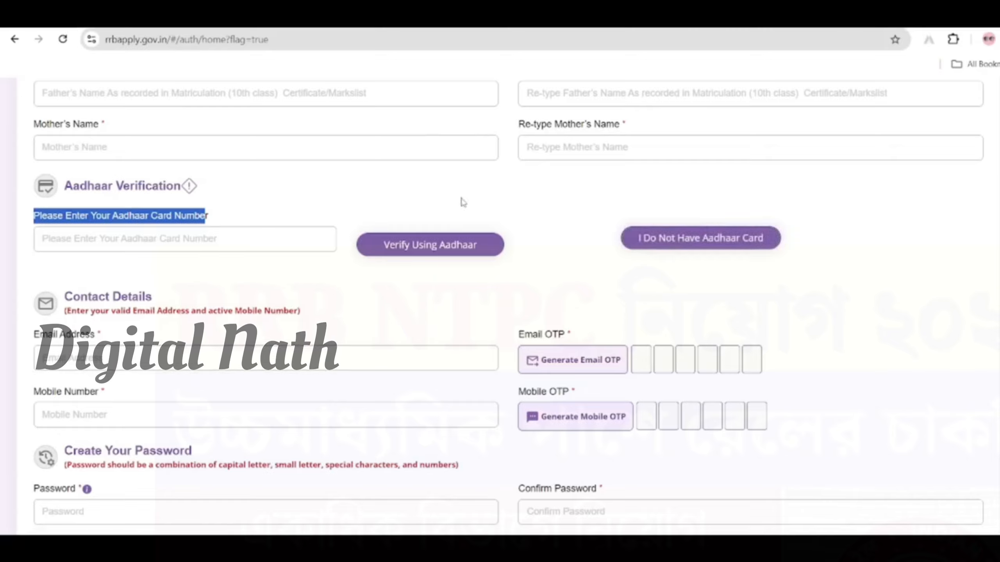
scroll(721, 240, down, 3)
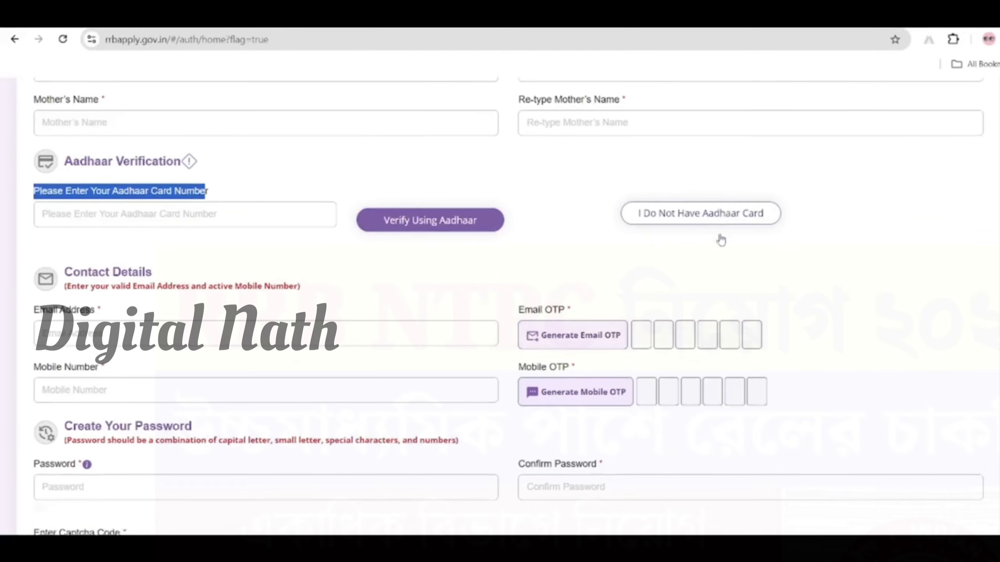
drag(65, 165, 146, 166)
click(39, 202)
drag(39, 203, 255, 203)
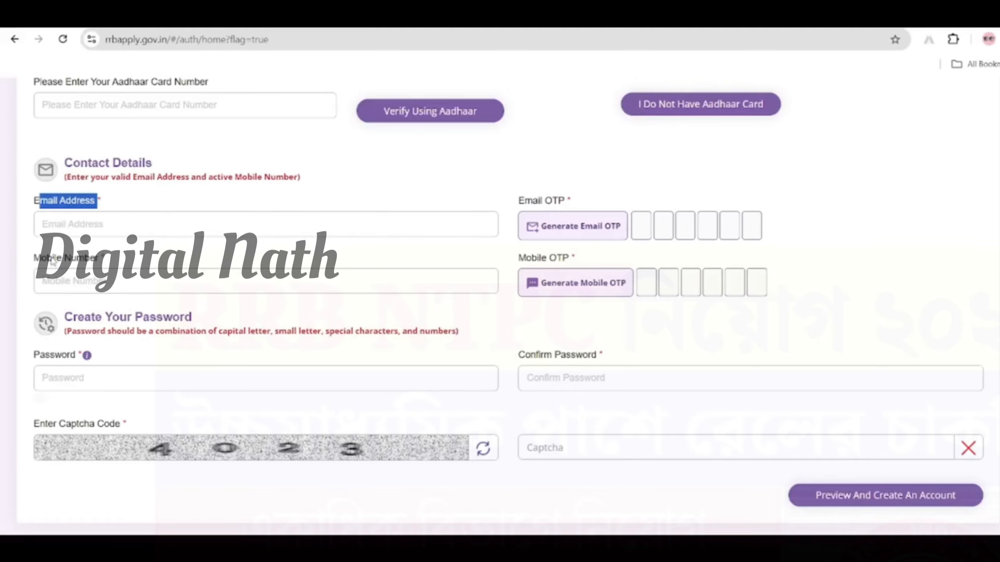
drag(34, 258, 99, 258)
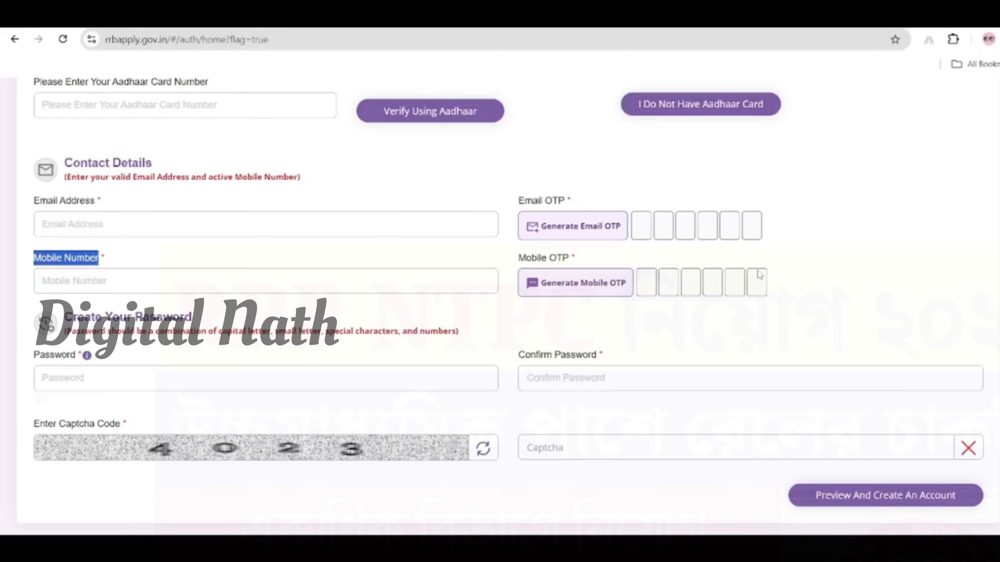
scroll(190, 235, down, 1)
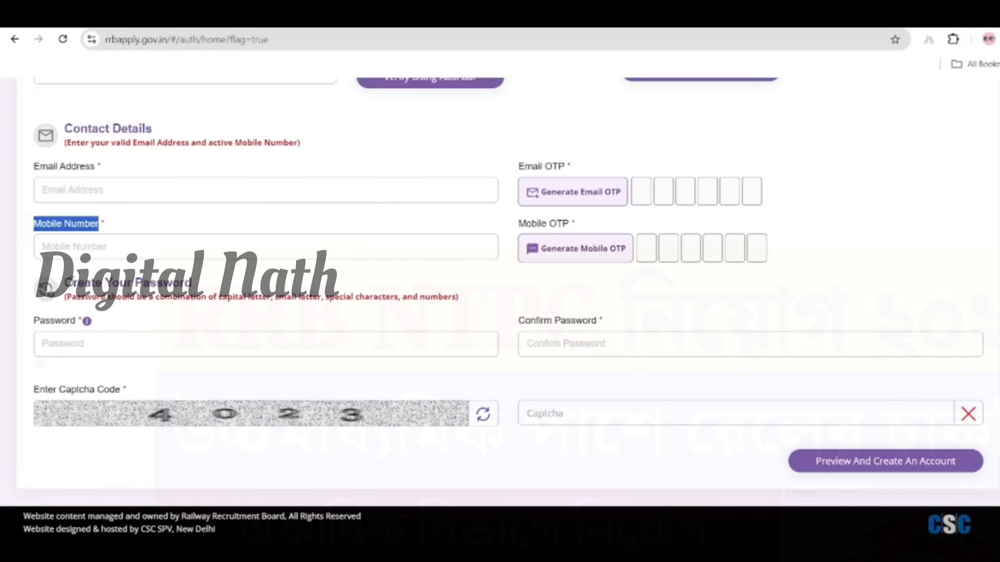
drag(65, 284, 191, 284)
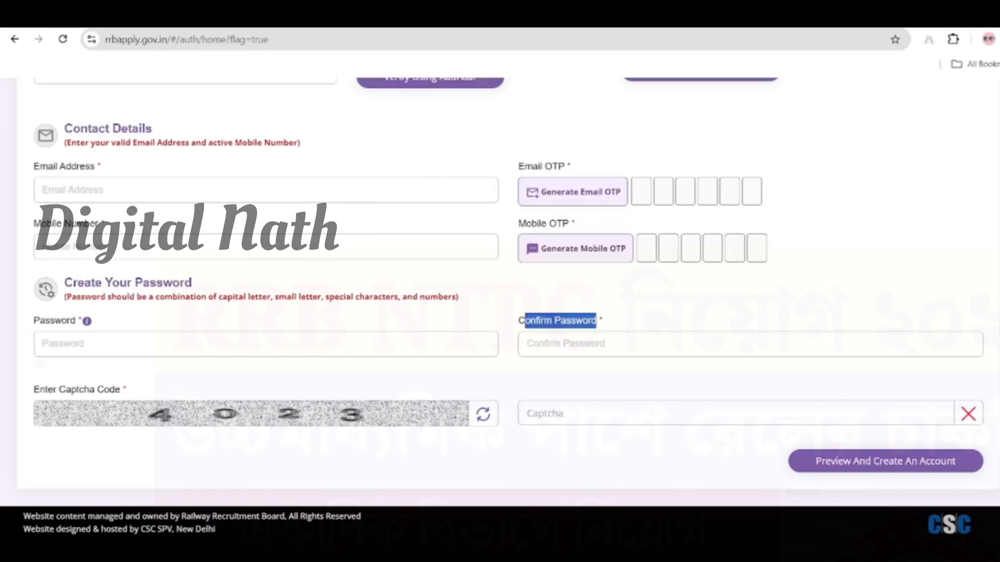
drag(33, 389, 626, 415)
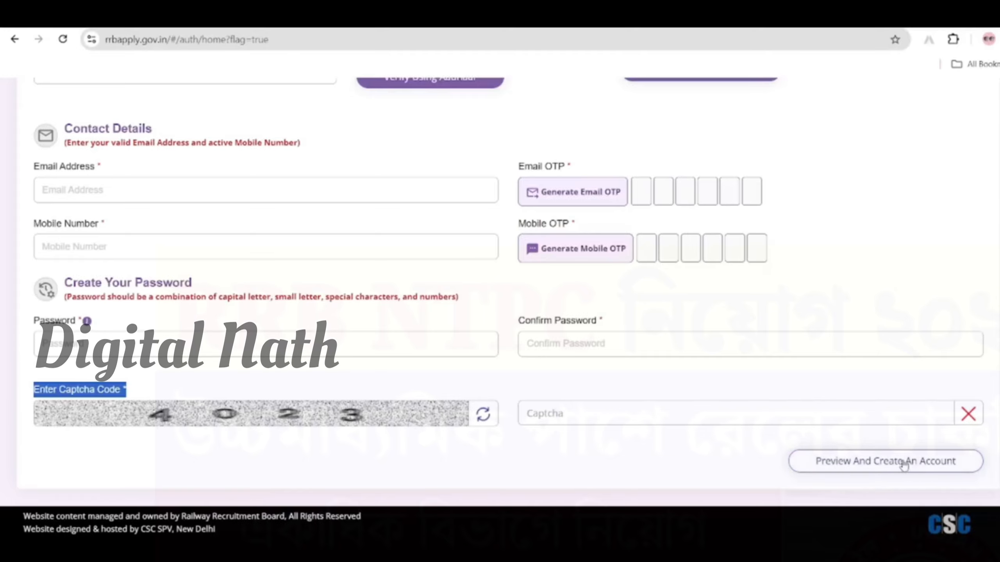
Switch to the existing-account login and sign in with the registered email, account password and captcha code.
scroll(905, 461, up, 6)
scroll(692, 282, up, 8)
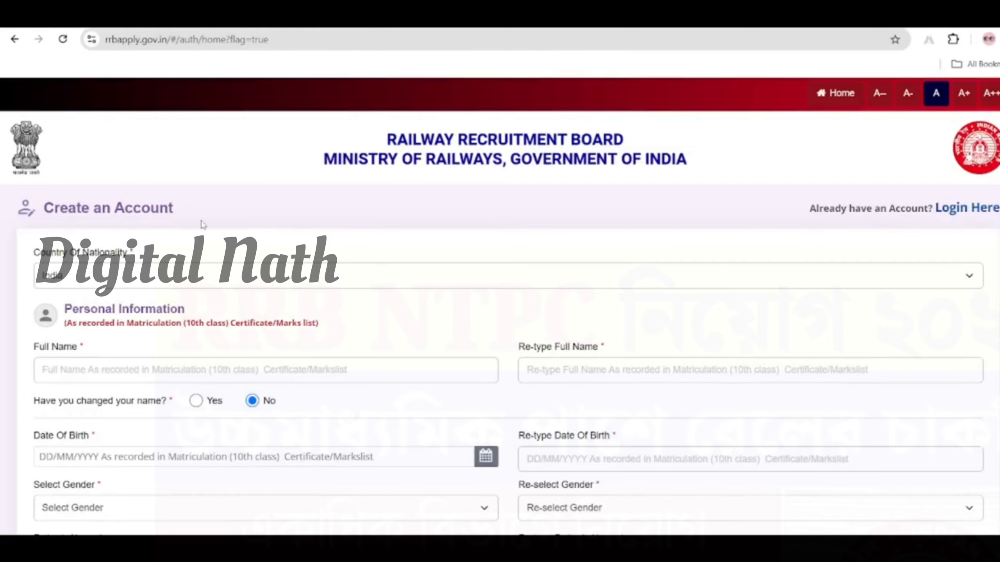
scroll(527, 290, down, 3)
scroll(551, 279, up, 3)
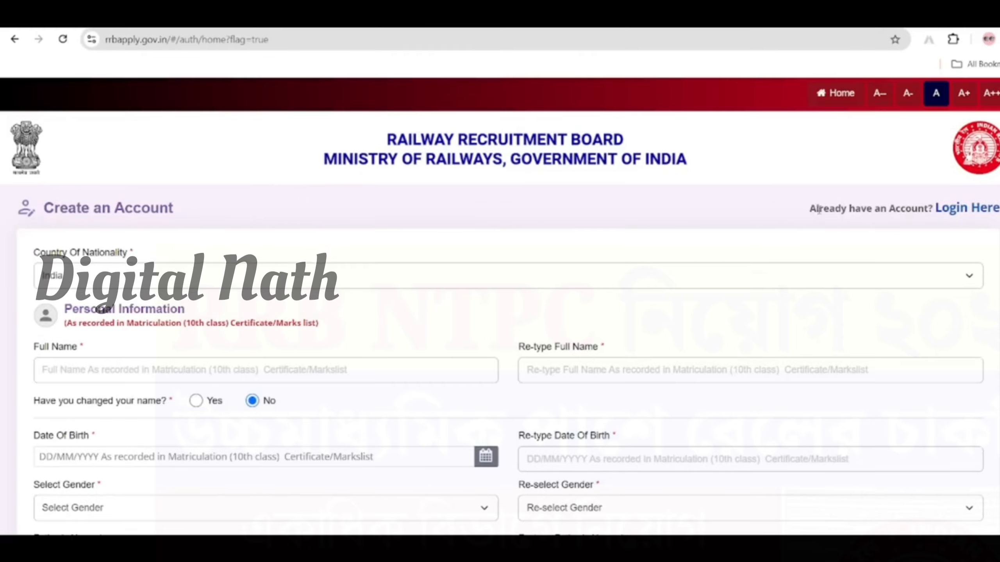
click(965, 209)
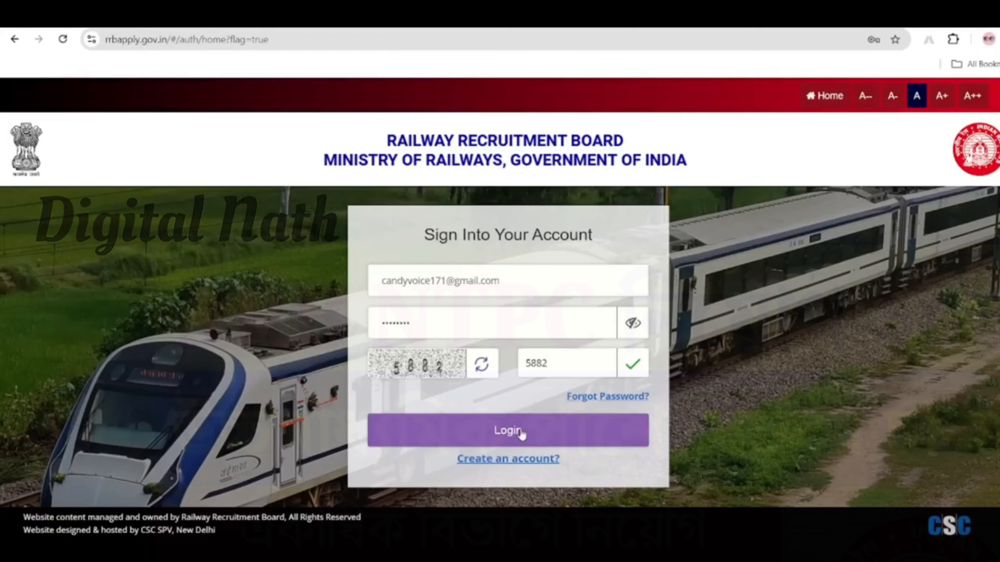
click(507, 431)
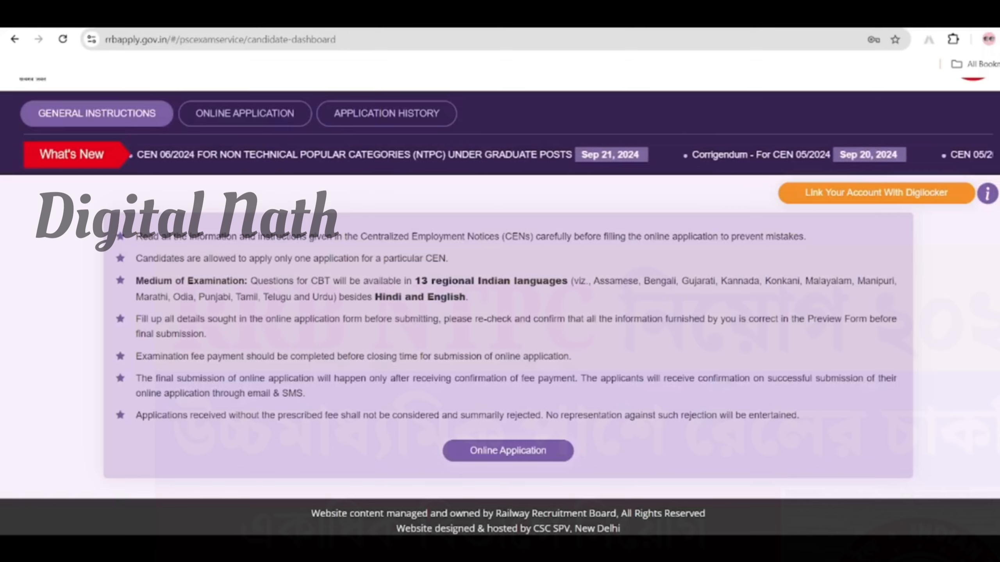
Review the examination languages in the general instructions and open the online application section.
drag(615, 281, 812, 298)
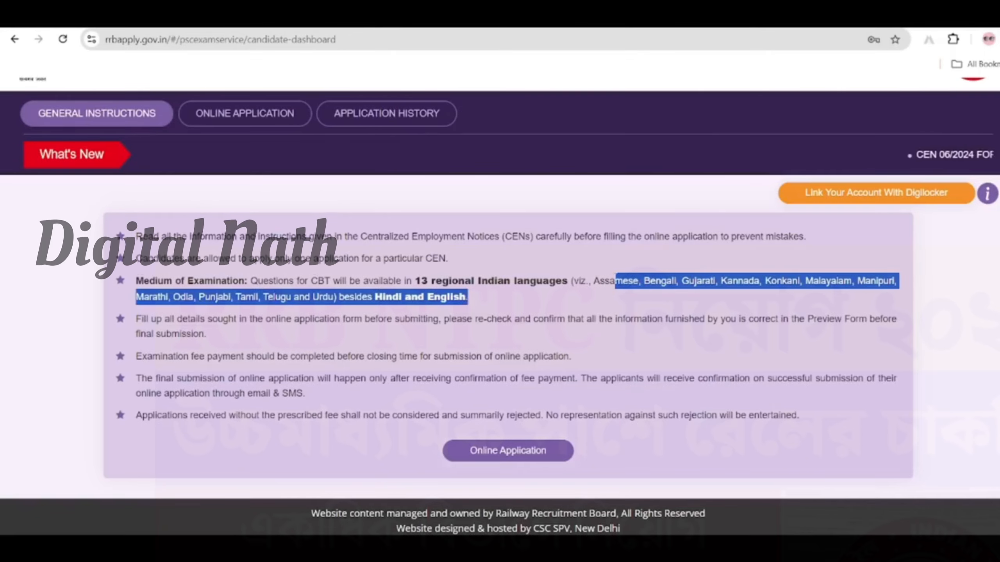
click(575, 349)
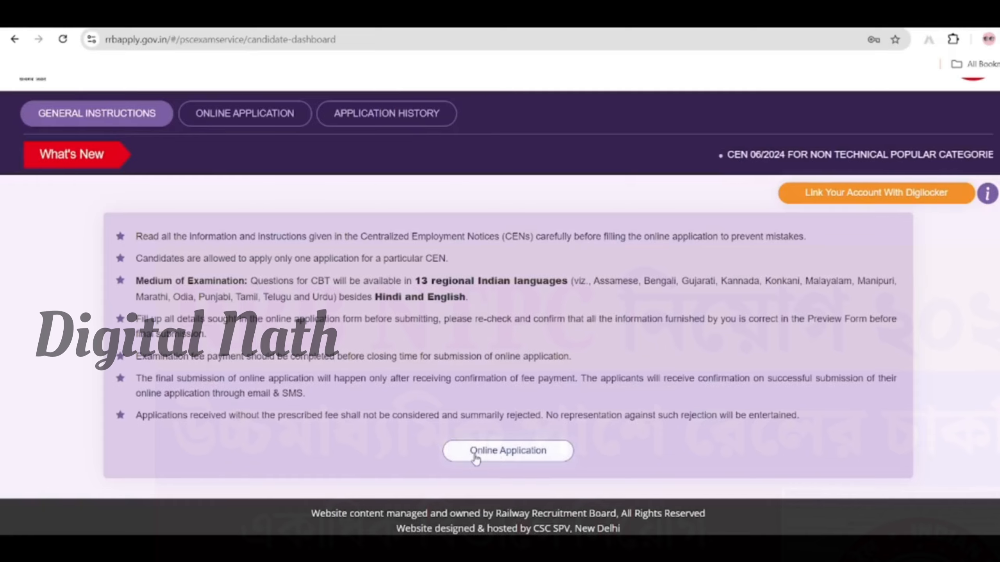
click(541, 458)
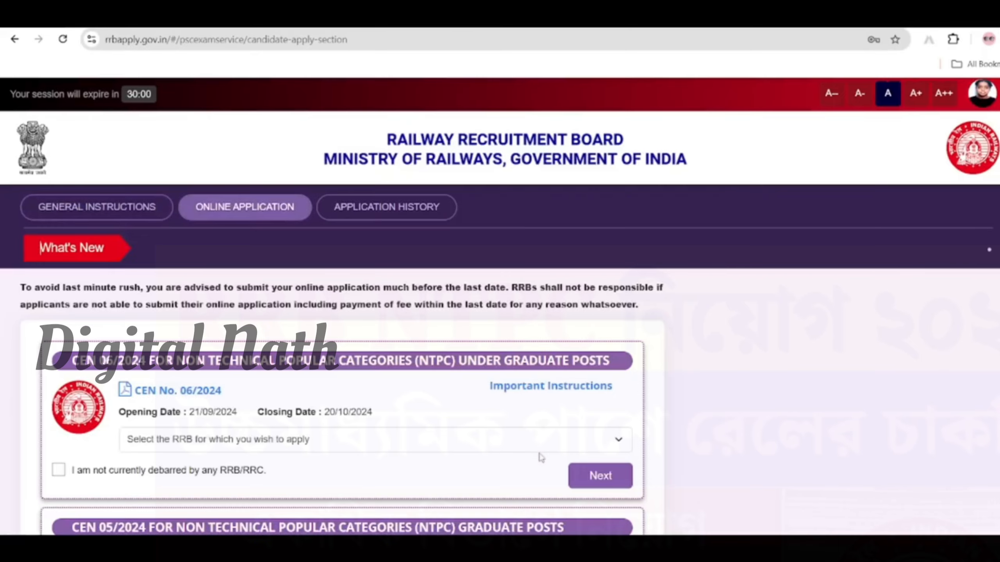
Start the CEN 06/2024 NTPC Under Graduate application for RRB Malda, declaring no current debarment, and dismiss the information notice.
scroll(530, 281, down, 2)
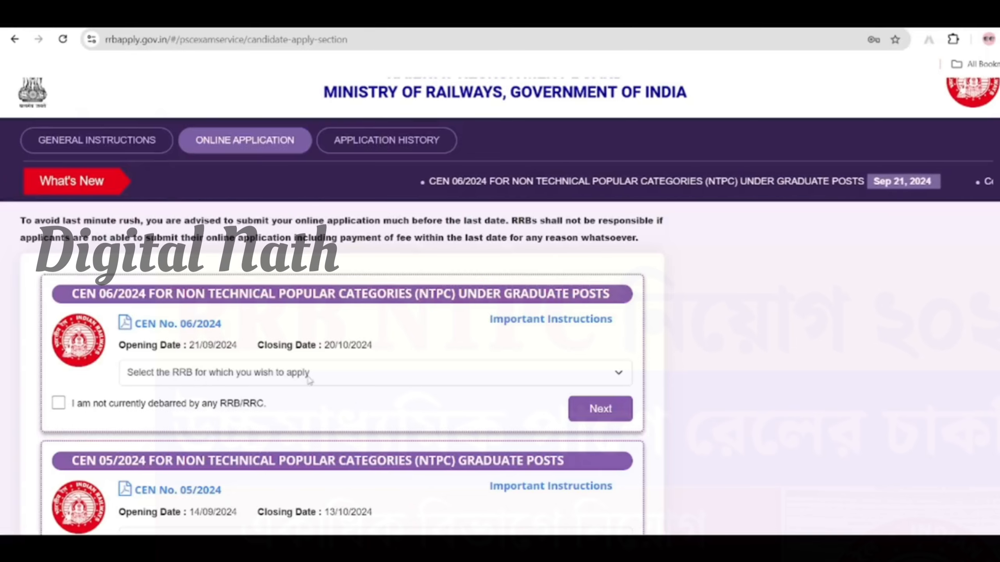
click(277, 378)
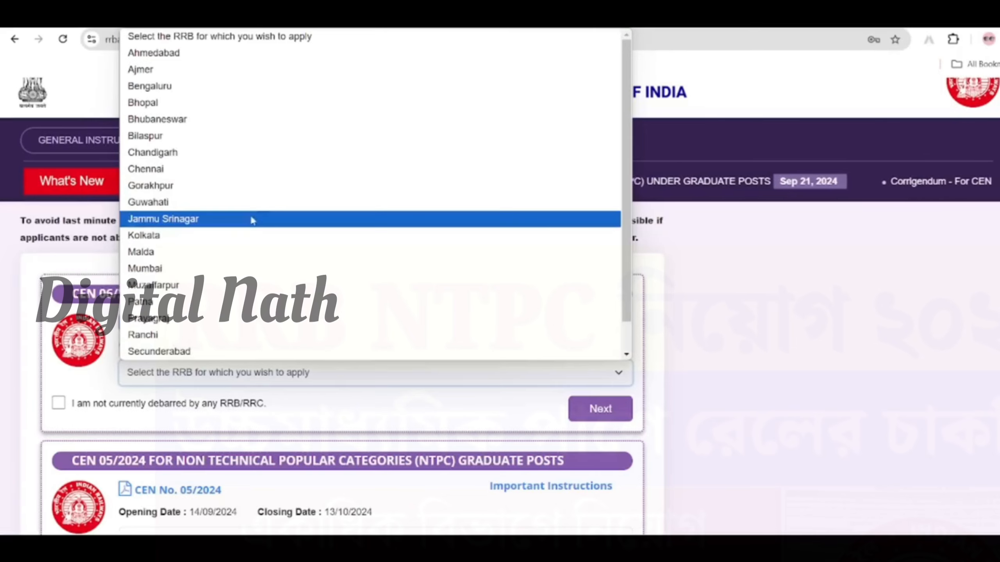
click(167, 259)
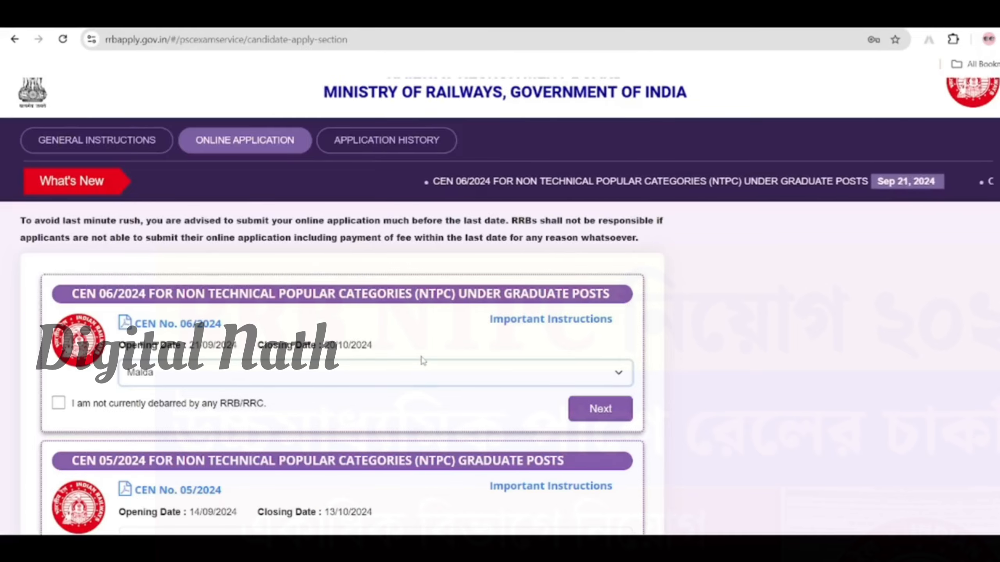
click(59, 404)
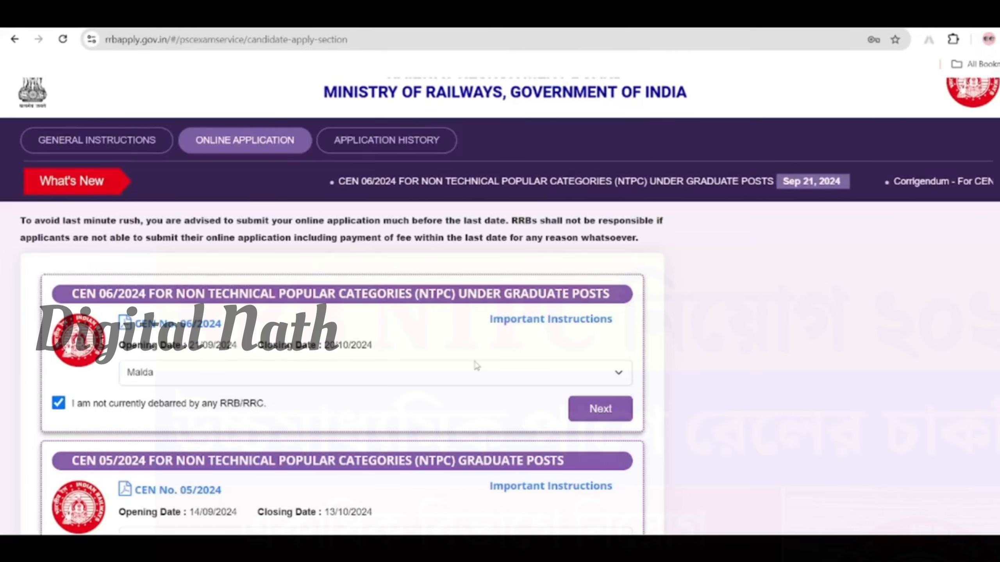
click(601, 410)
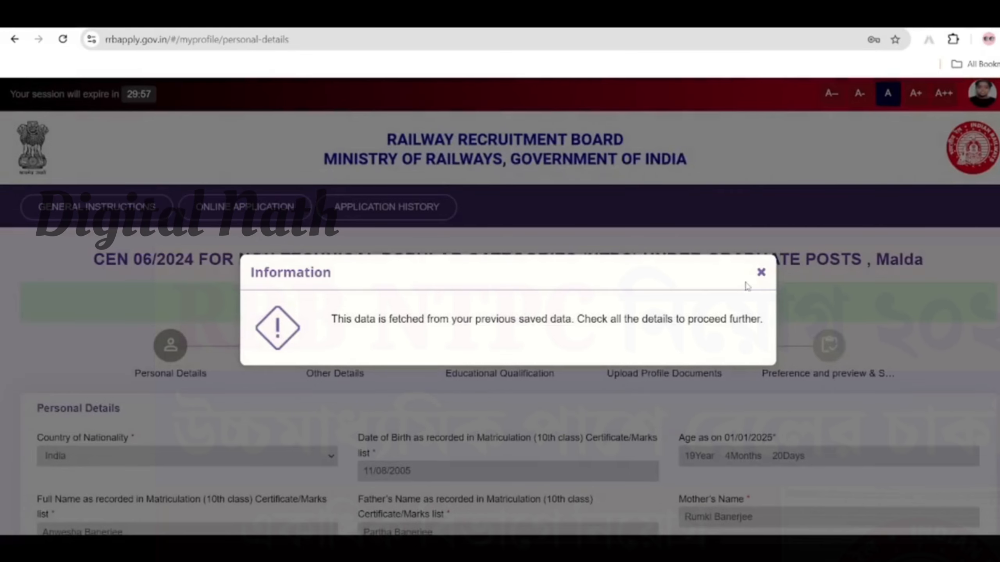
click(760, 273)
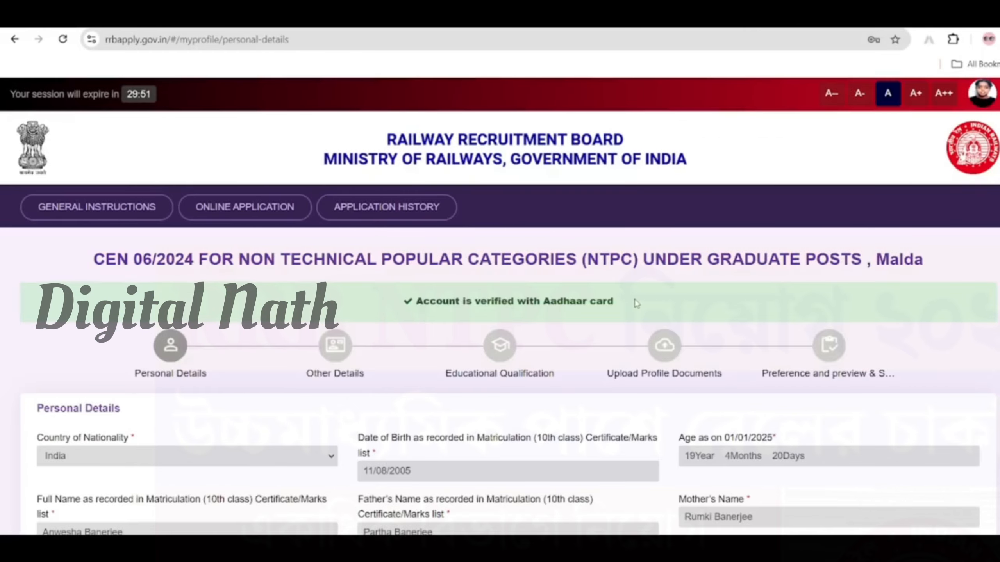
Choose Bengali as the examination language and enter LEFT HAND CUT MARK and RIGHT HAND CUT MARK as the two identification marks.
scroll(233, 277, down, 15)
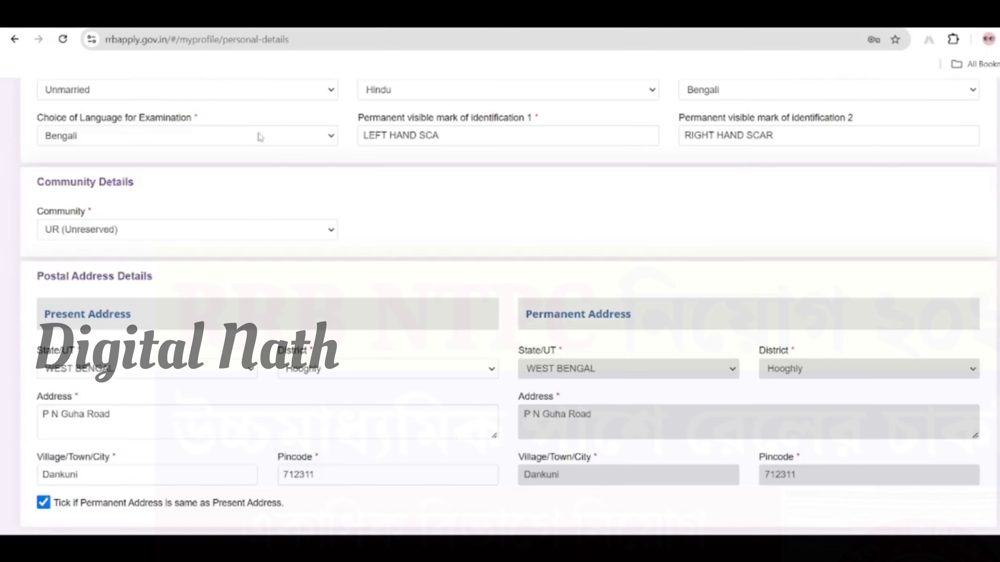
click(127, 138)
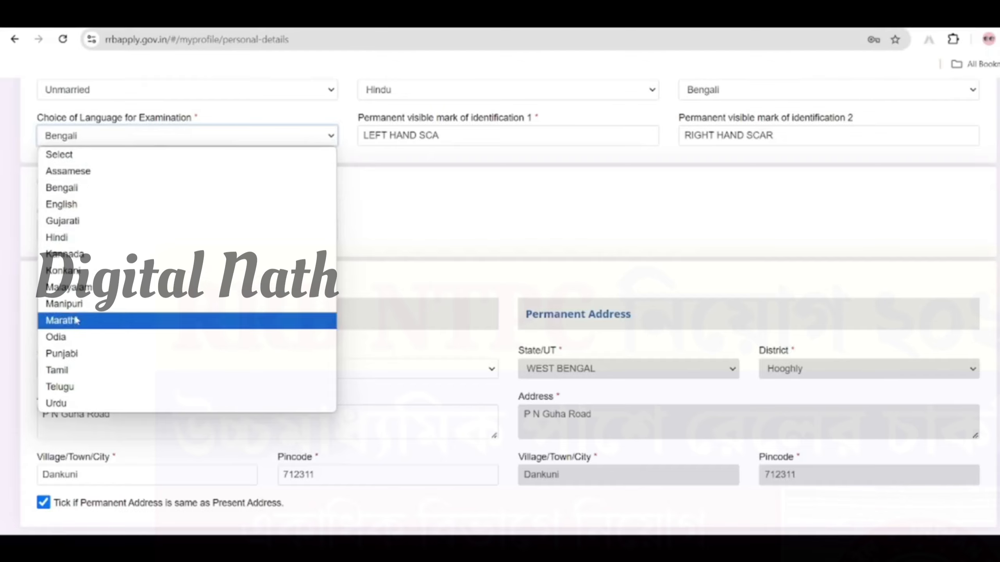
click(78, 190)
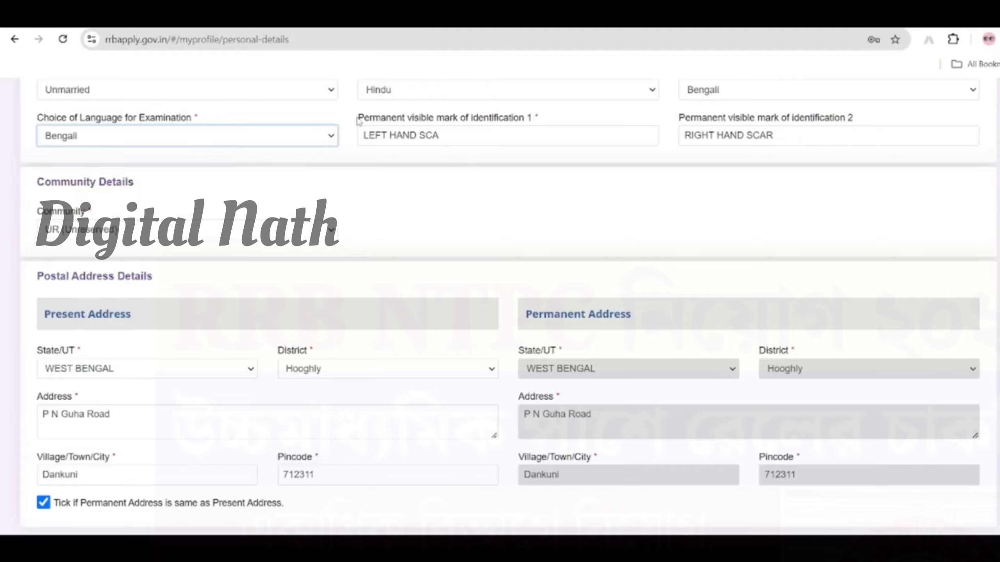
drag(361, 118, 534, 125)
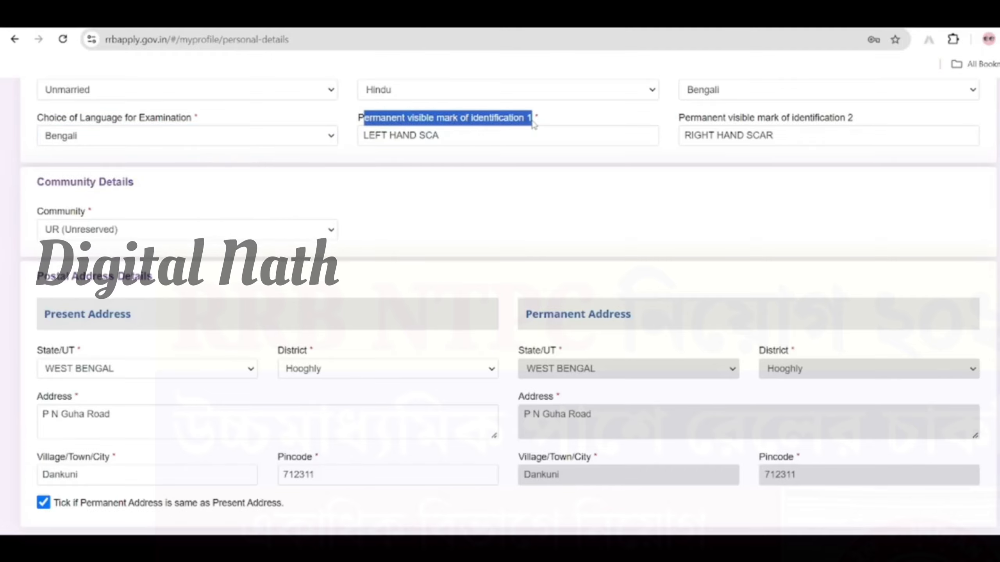
click(578, 190)
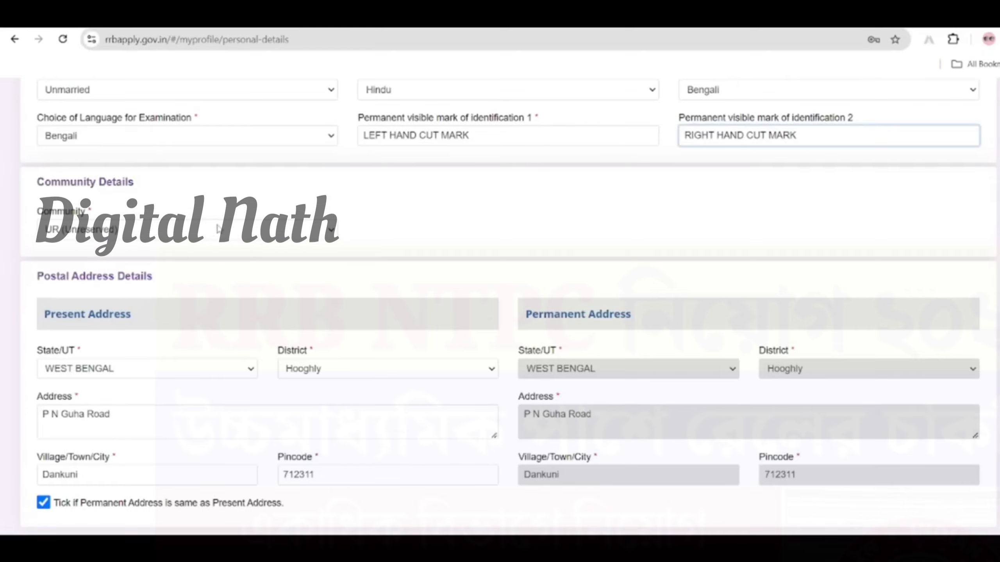
click(209, 230)
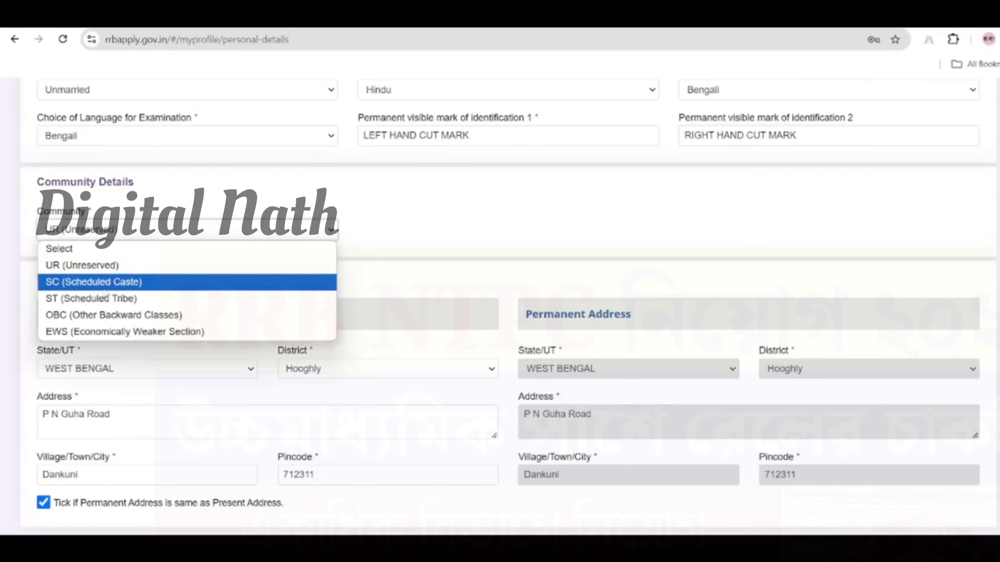
click(76, 282)
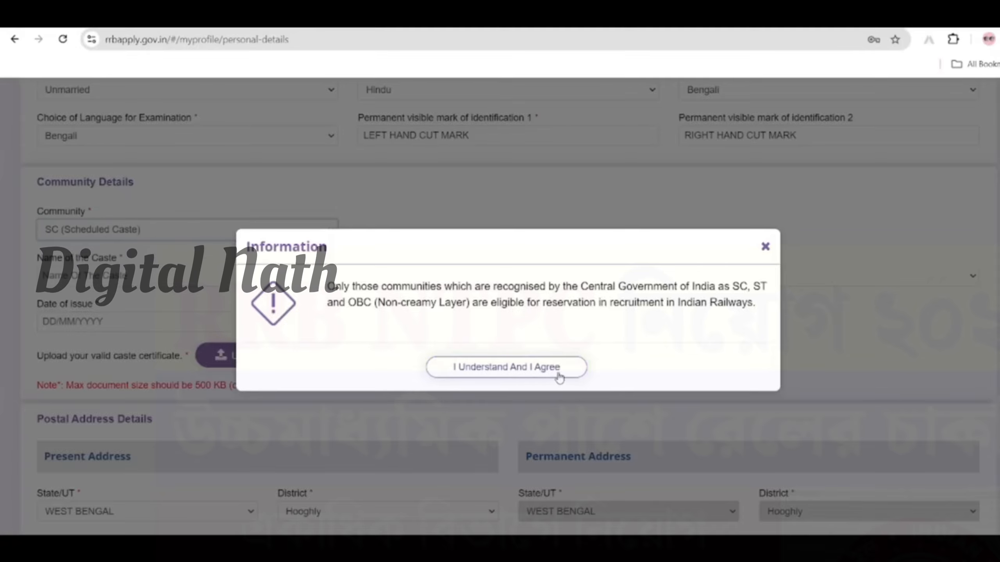
click(766, 247)
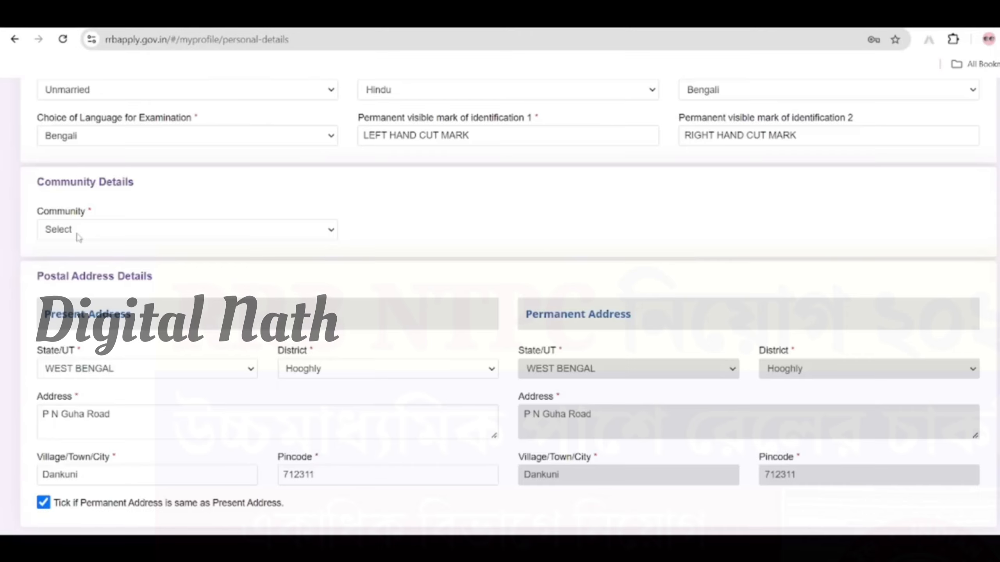
Set the community to UR (Unreserved) in the community details.
click(130, 231)
click(80, 266)
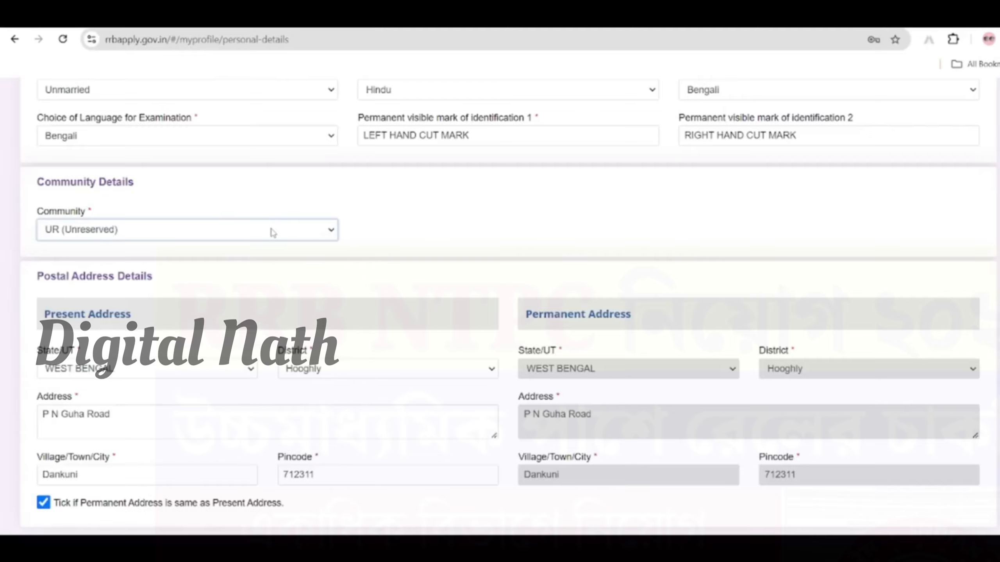
Untick the option that the permanent address is the same as the present address, and tick it again.
scroll(273, 232, down, 2)
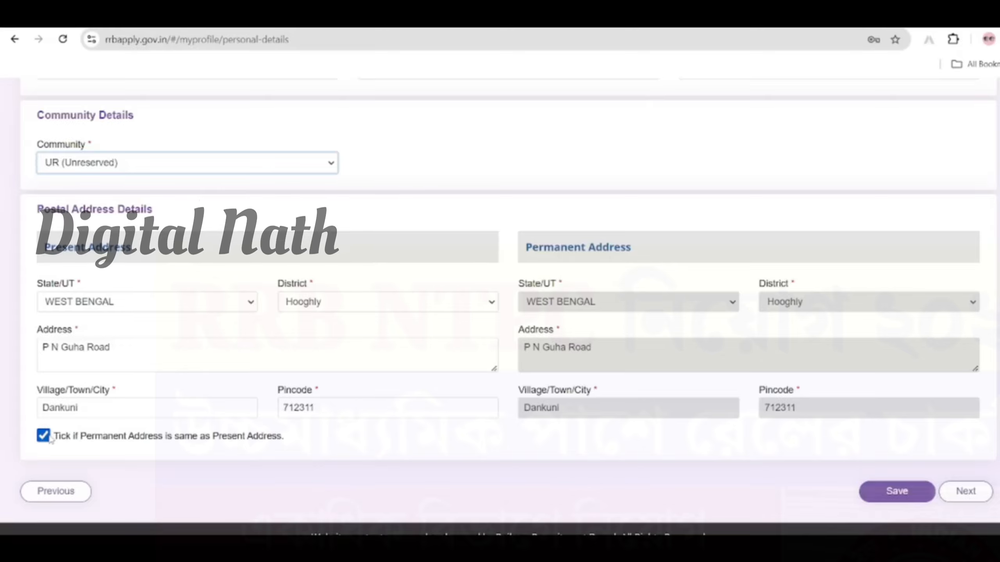
click(43, 436)
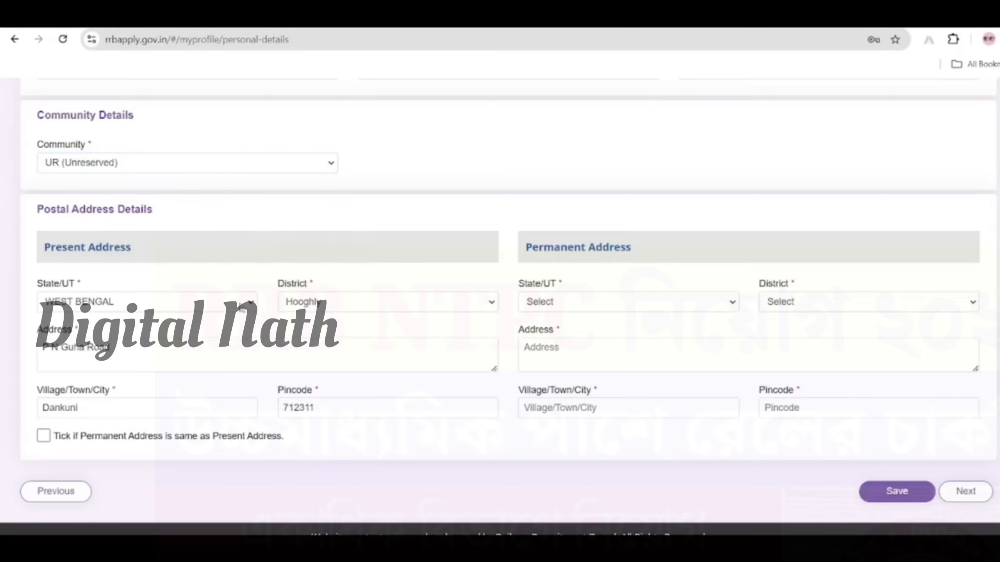
drag(37, 283, 84, 287)
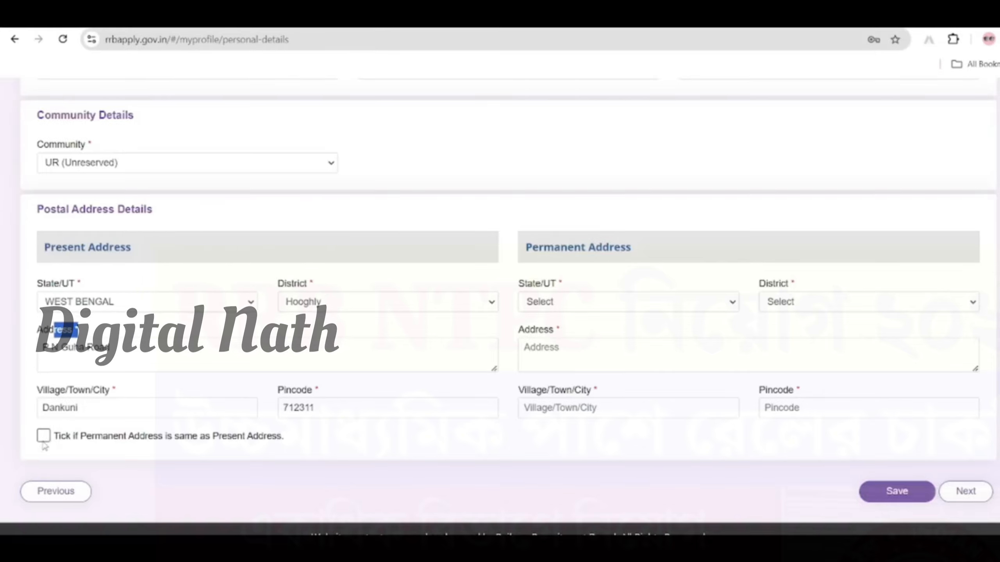
click(43, 436)
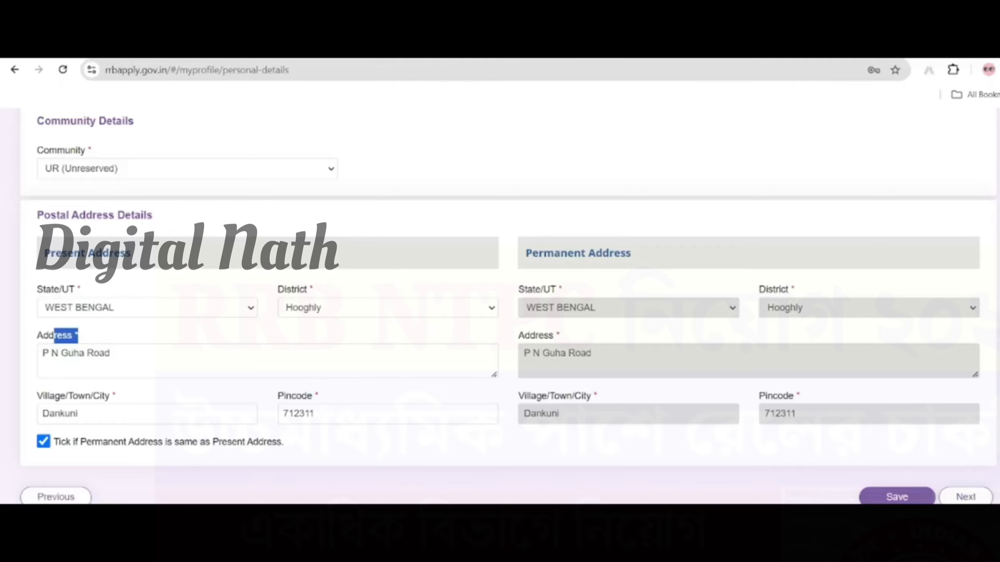
Save the personal details, proceed to Other Details and dismiss the information notice.
click(898, 497)
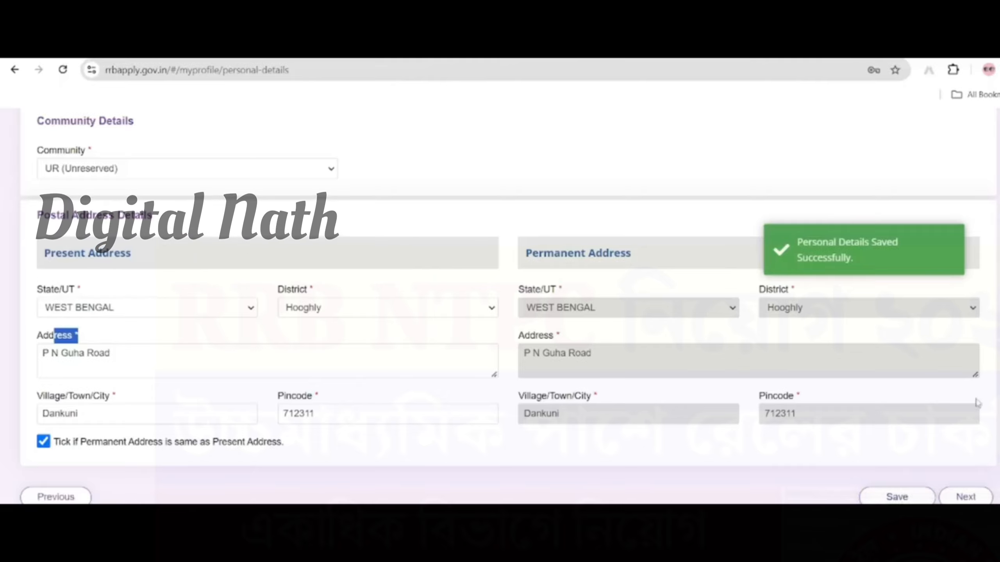
click(971, 498)
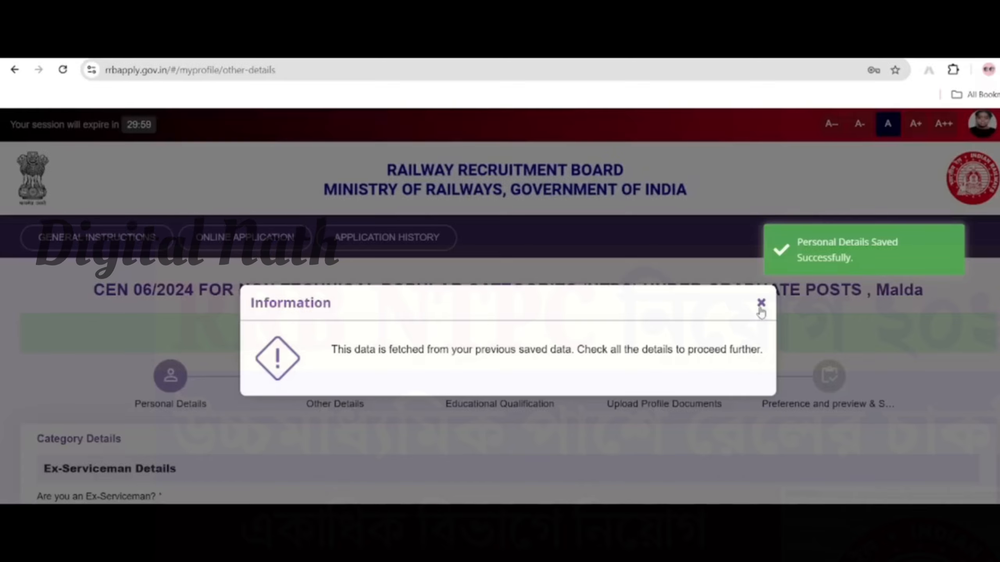
click(761, 303)
Answer No to being an ex-serviceman and No to being a person with benchmark disability.
scroll(597, 432, down, 3)
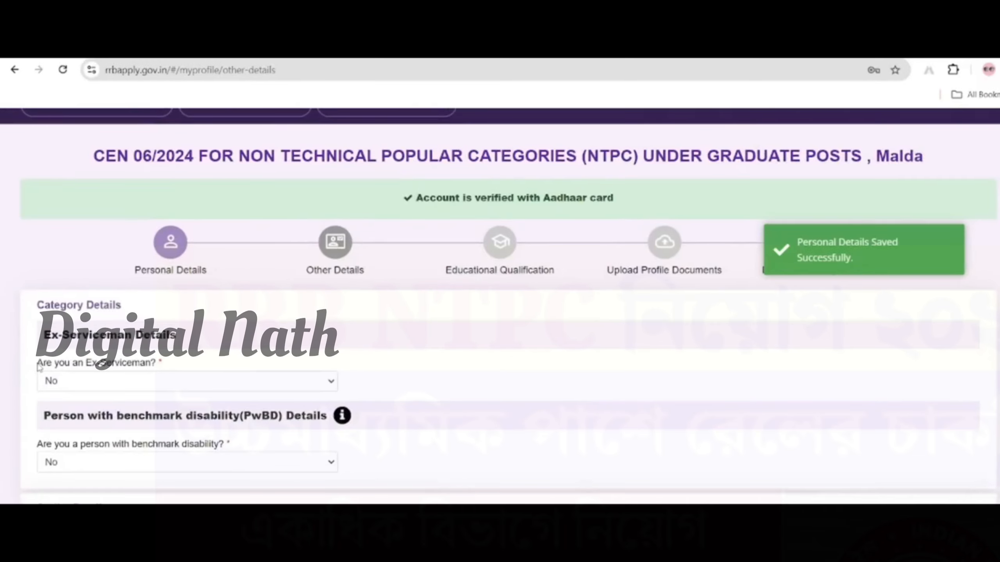
drag(143, 367, 183, 367)
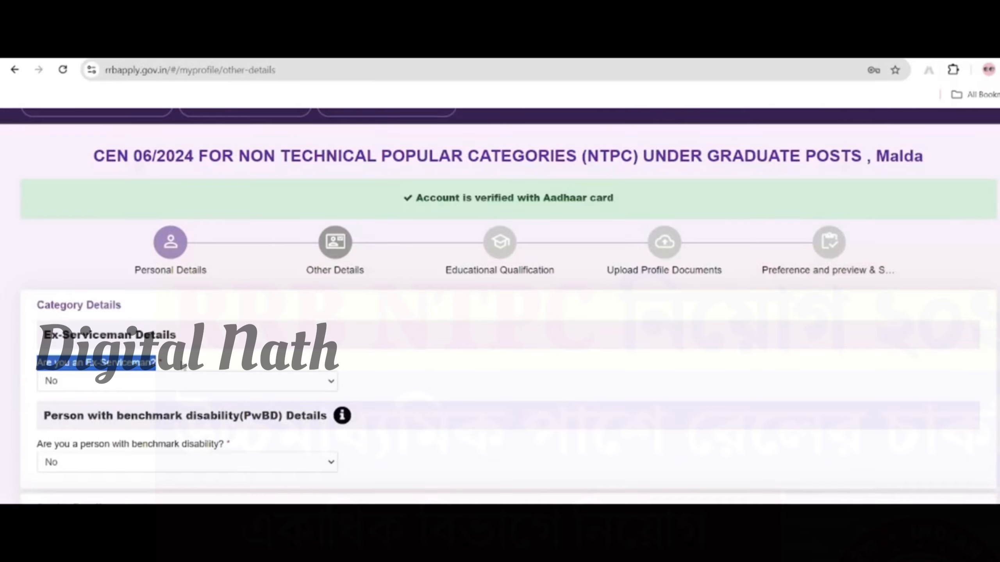
click(139, 389)
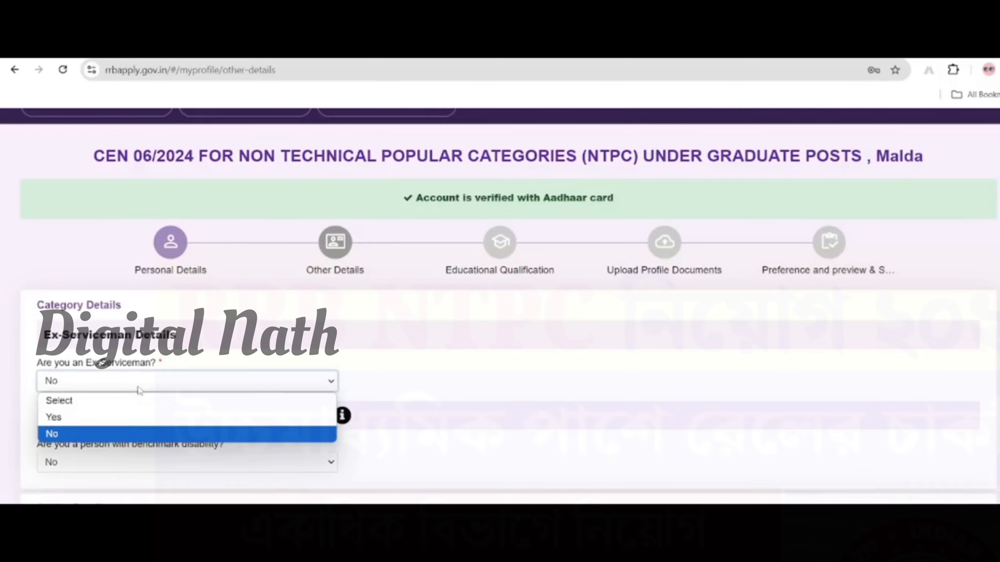
click(253, 433)
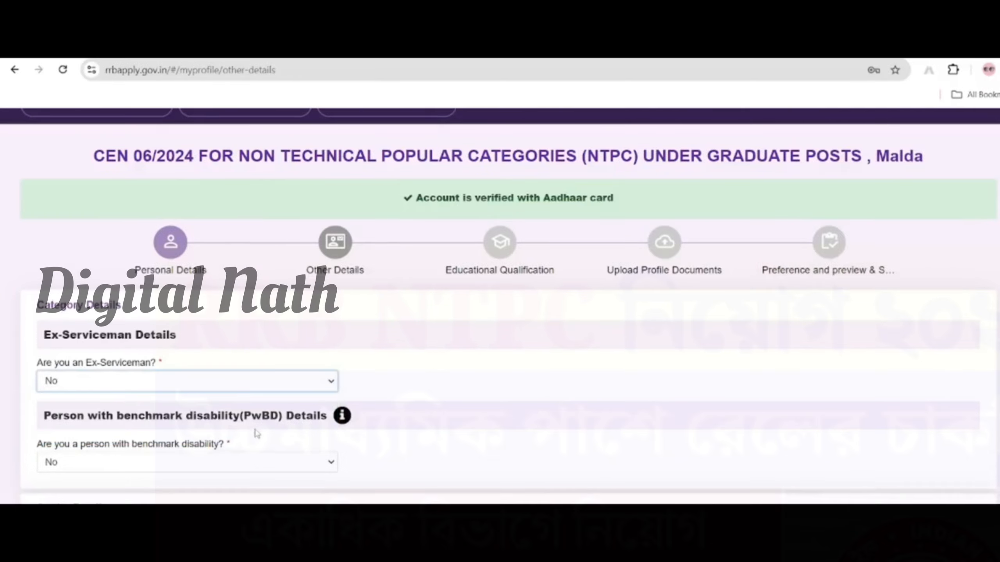
scroll(250, 426, down, 3)
drag(38, 317, 219, 313)
click(271, 328)
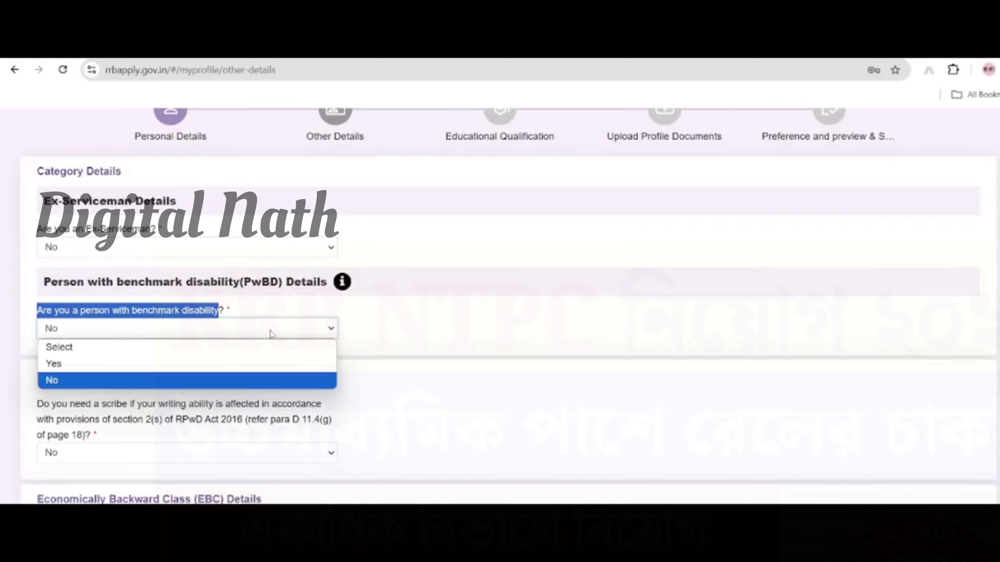
click(95, 380)
Answer No to needing a scribe and No to holding an EBC certificate.
scroll(91, 374, down, 2)
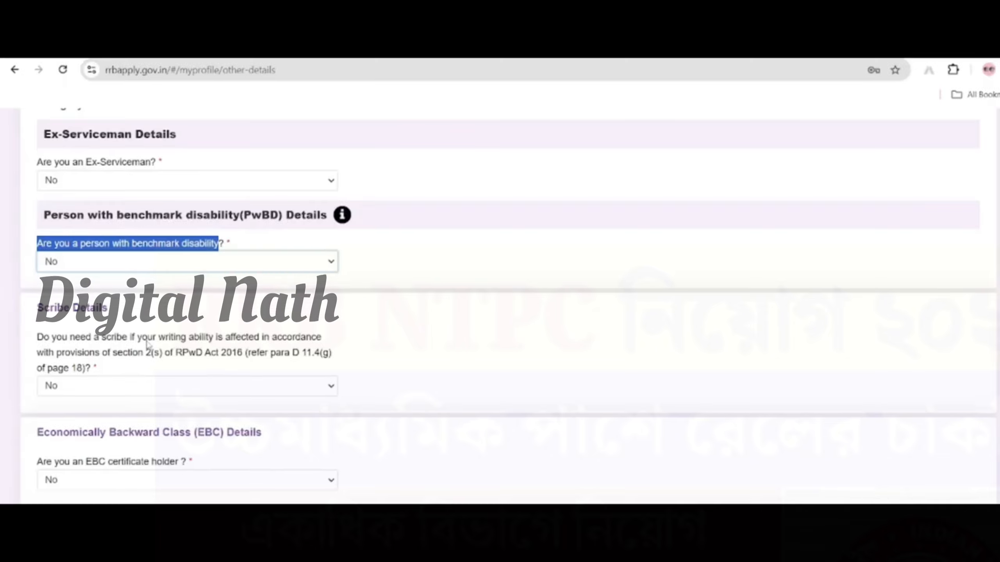
click(156, 388)
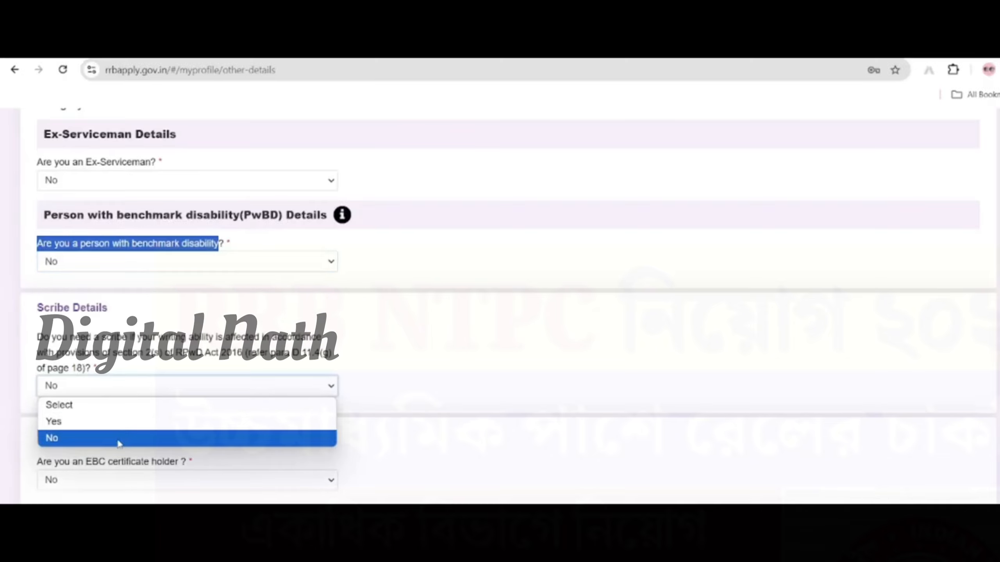
click(119, 438)
scroll(230, 417, down, 3)
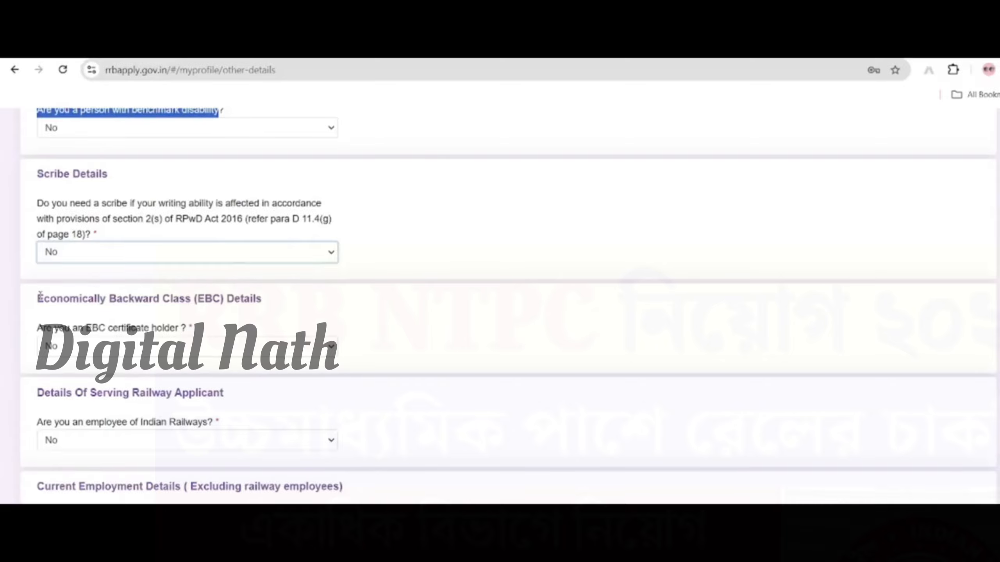
click(68, 356)
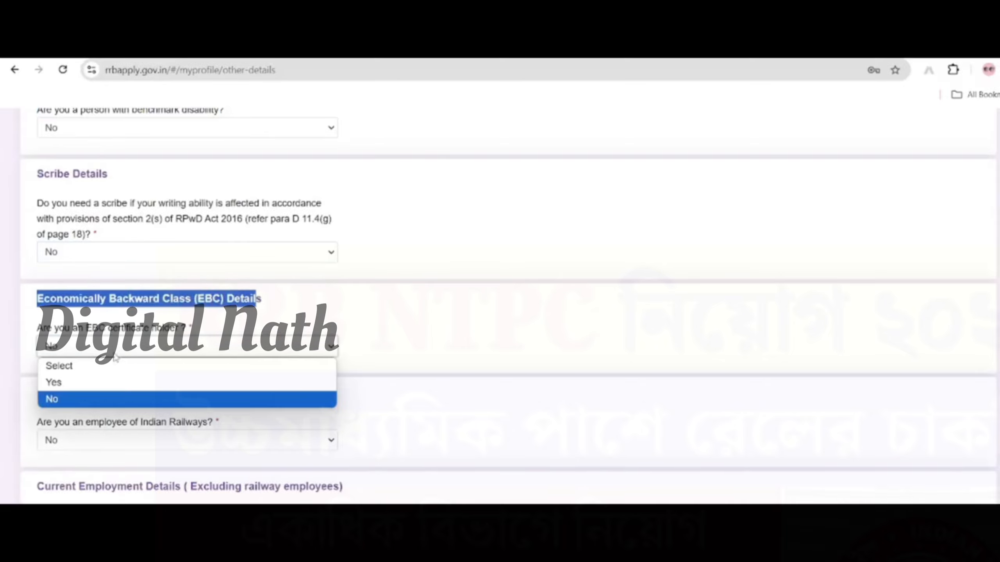
click(99, 399)
Answer No to being an Indian Railways employee and set the current department/organization to Not Applicable.
scroll(98, 364, down, 2)
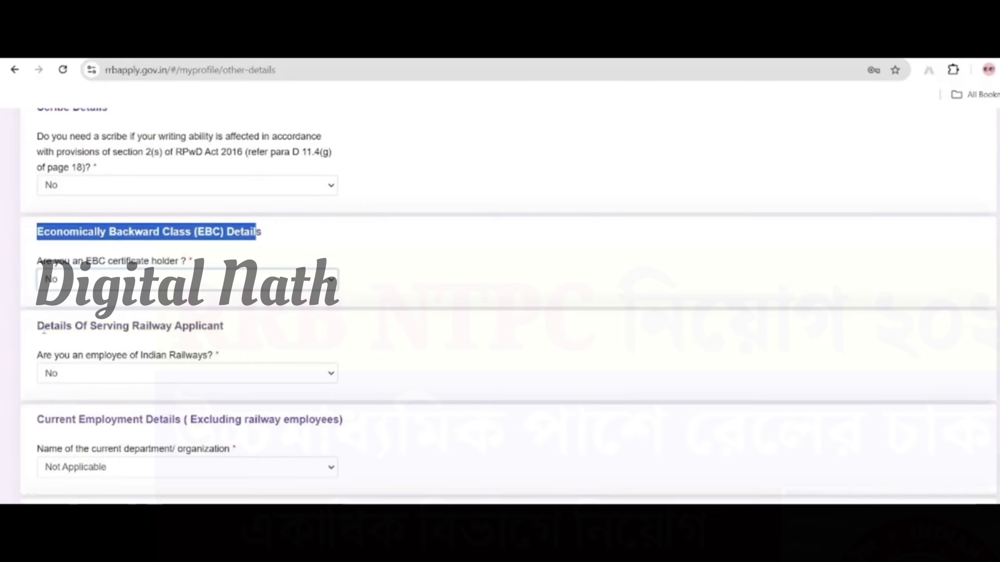
drag(45, 325, 284, 348)
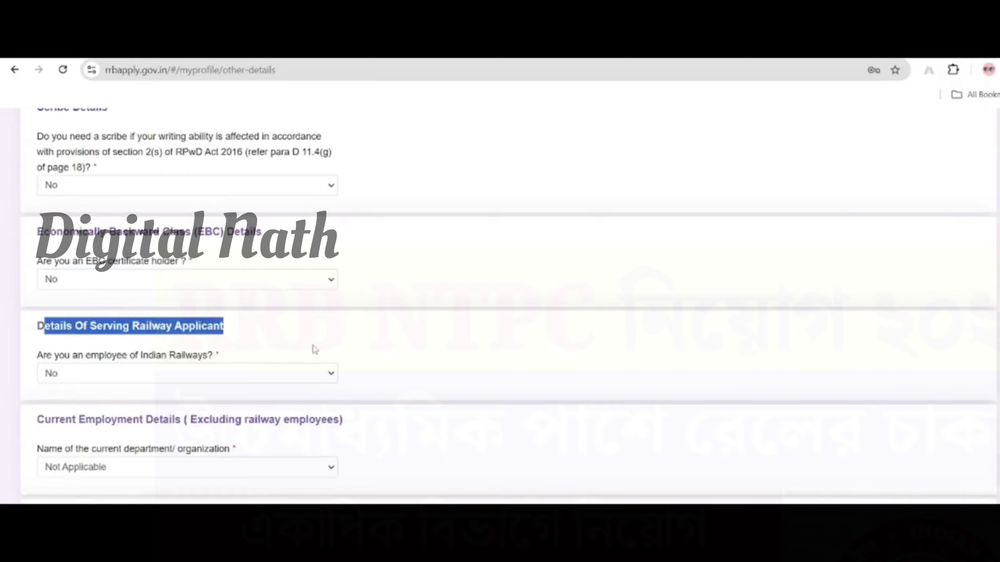
click(134, 375)
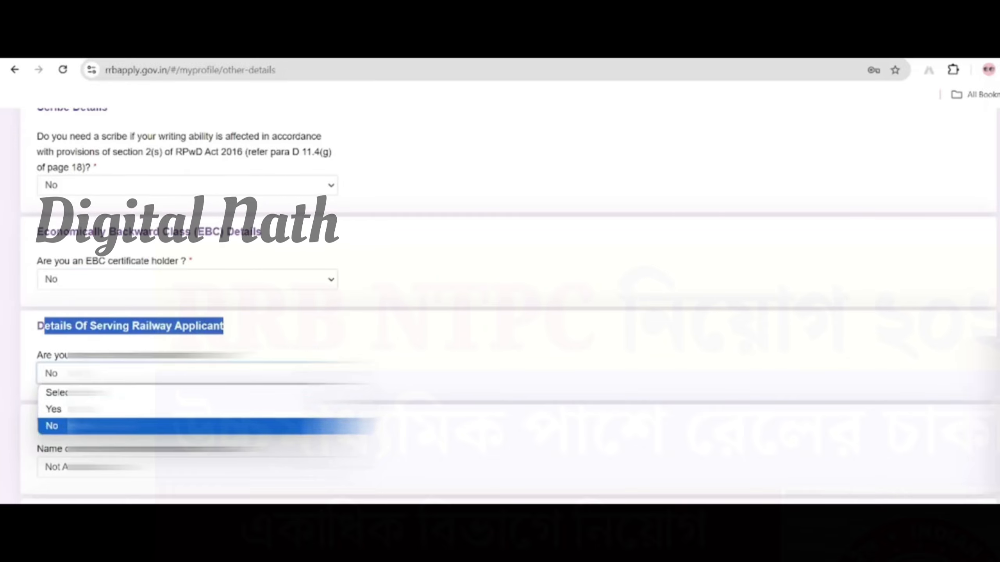
click(114, 427)
scroll(112, 329, down, 2)
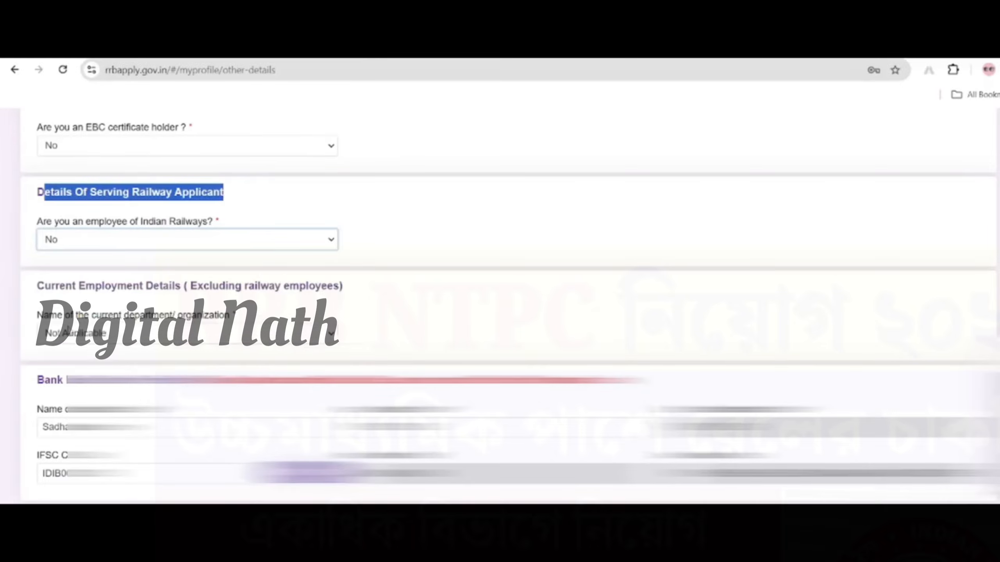
click(103, 338)
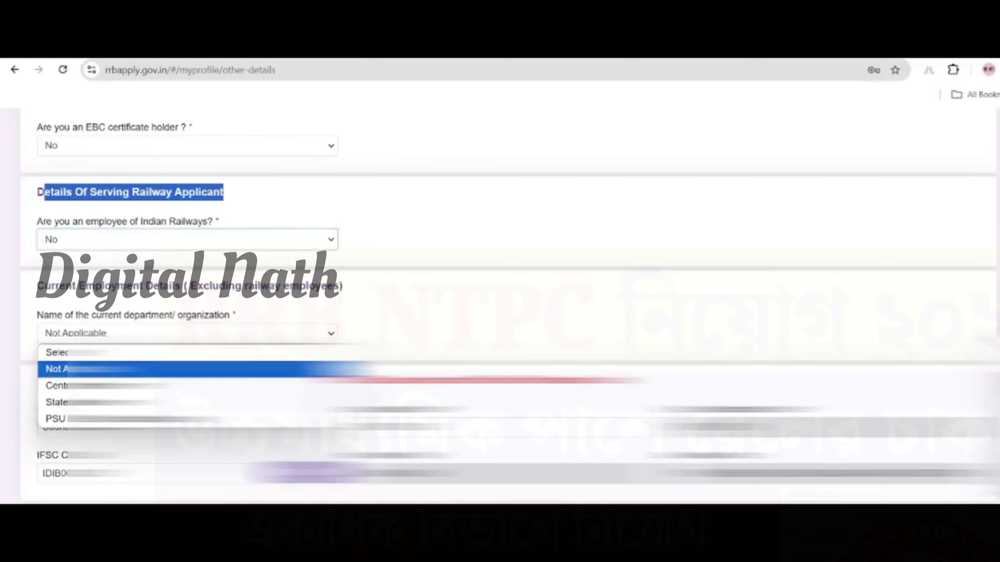
click(228, 369)
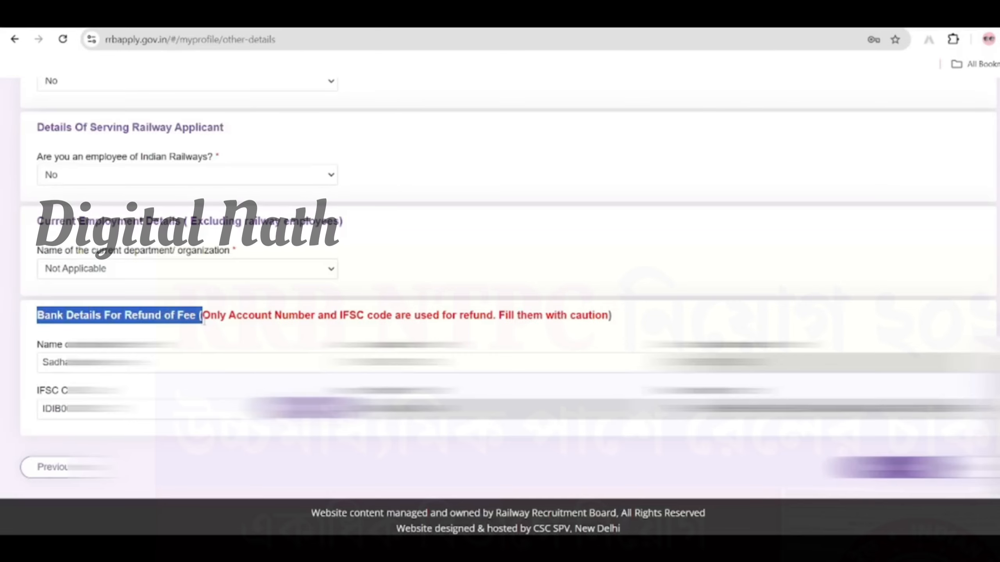
Check the bank details for the fee refund, save the other details and continue to Educational Qualification.
drag(205, 319, 199, 319)
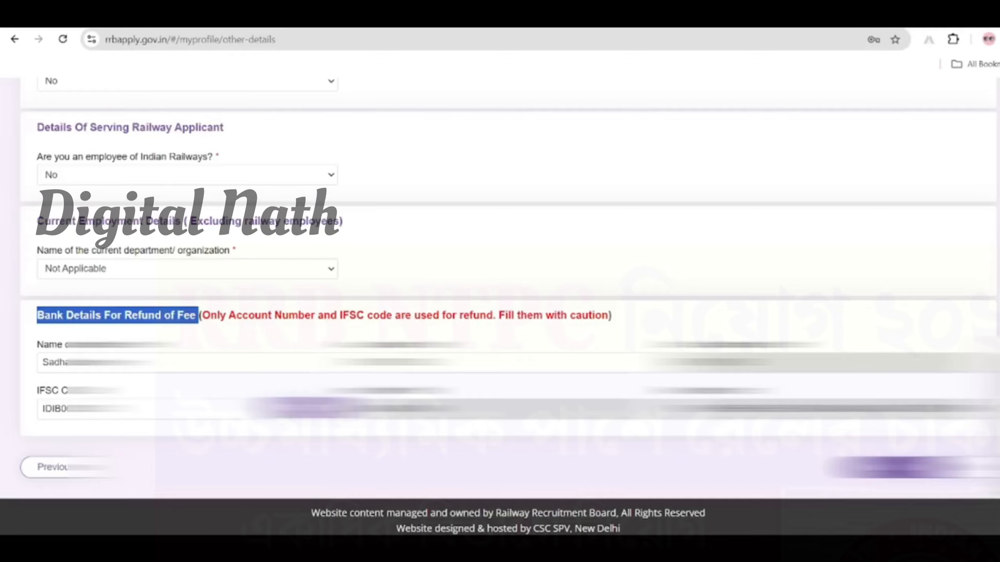
triple_click(40, 345)
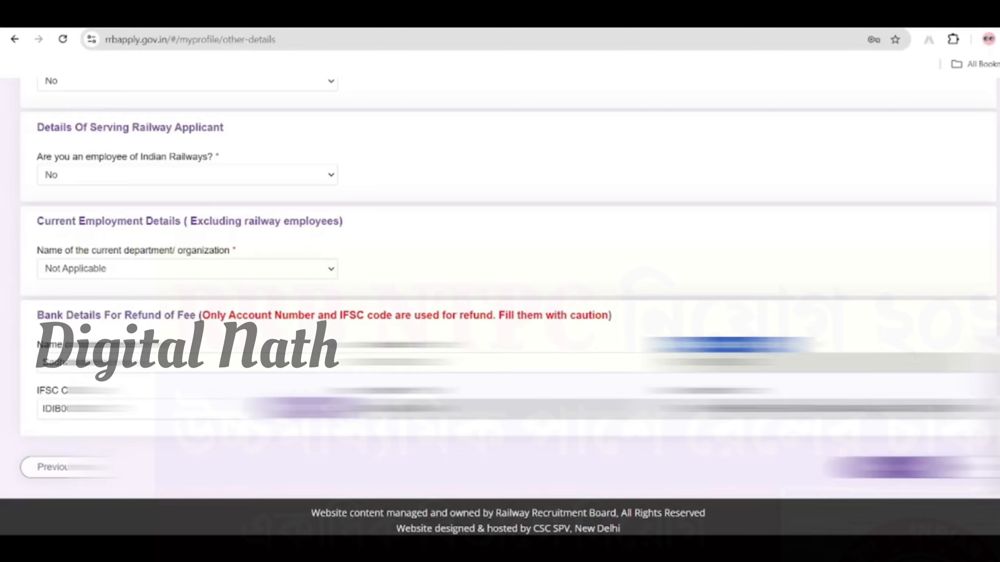
triple_click(38, 390)
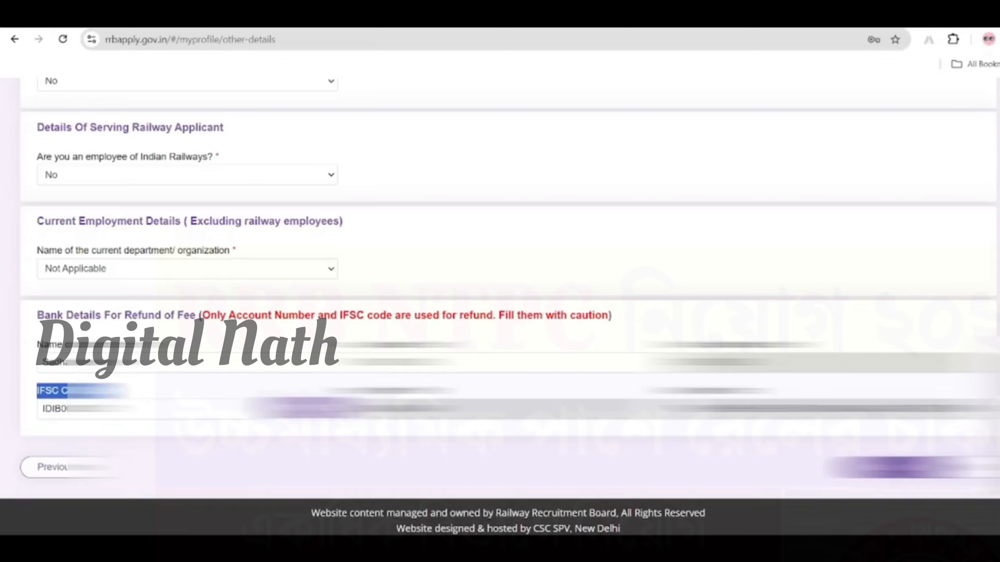
triple_click(394, 391)
triple_click(719, 390)
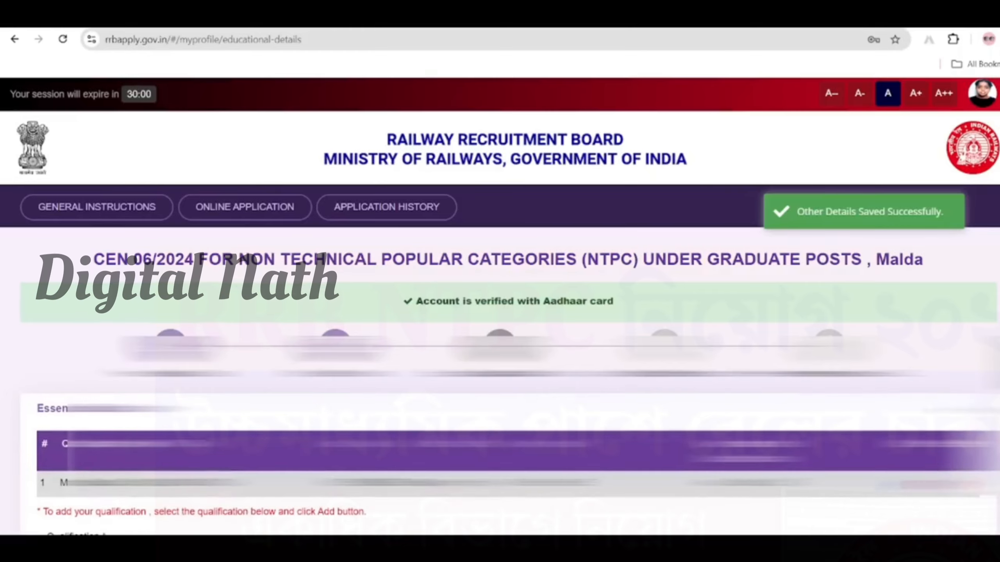
scroll(409, 168, down, 2)
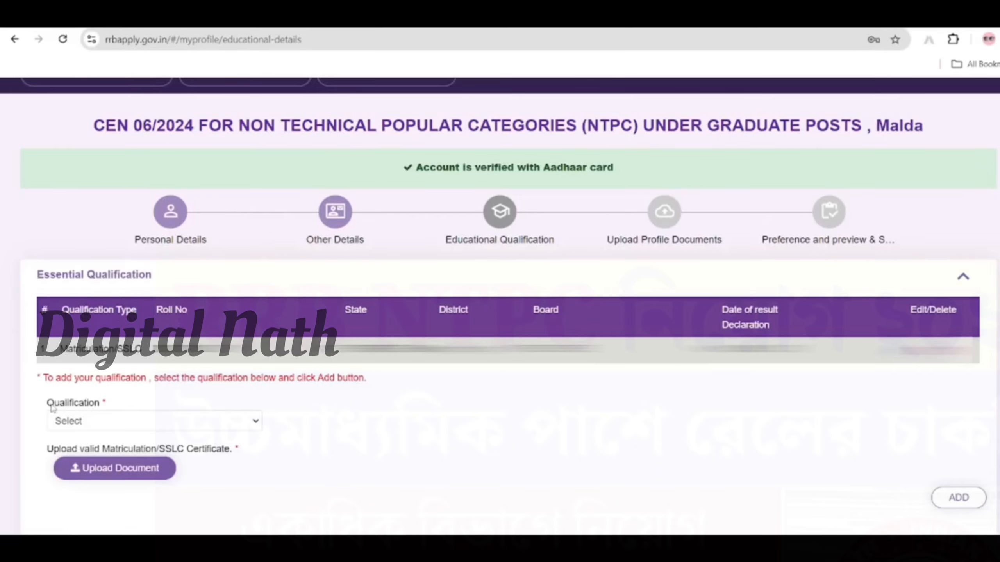
Set both the qualification and the discipline to 12th (+2 Stage) or its equivalent.
click(228, 428)
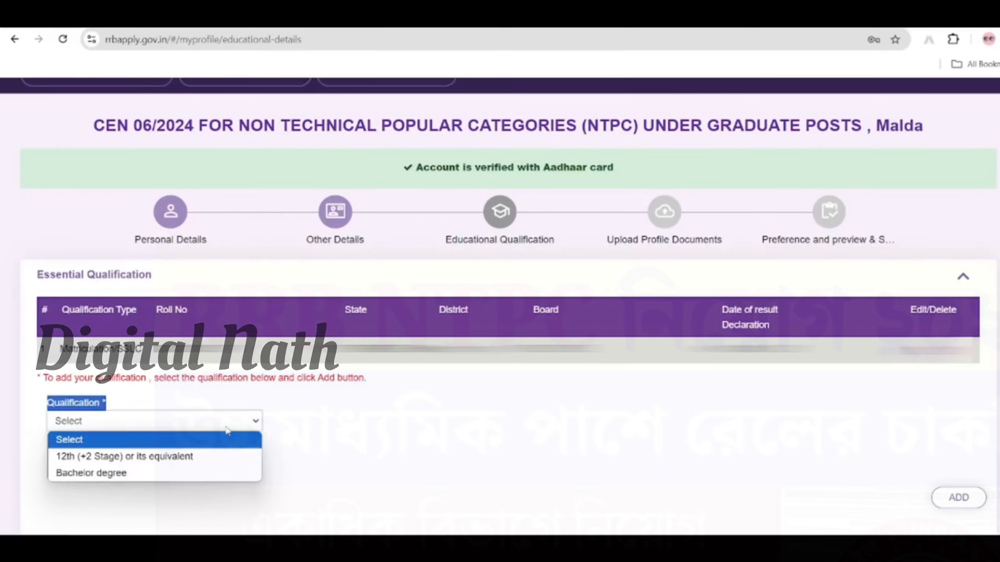
click(77, 458)
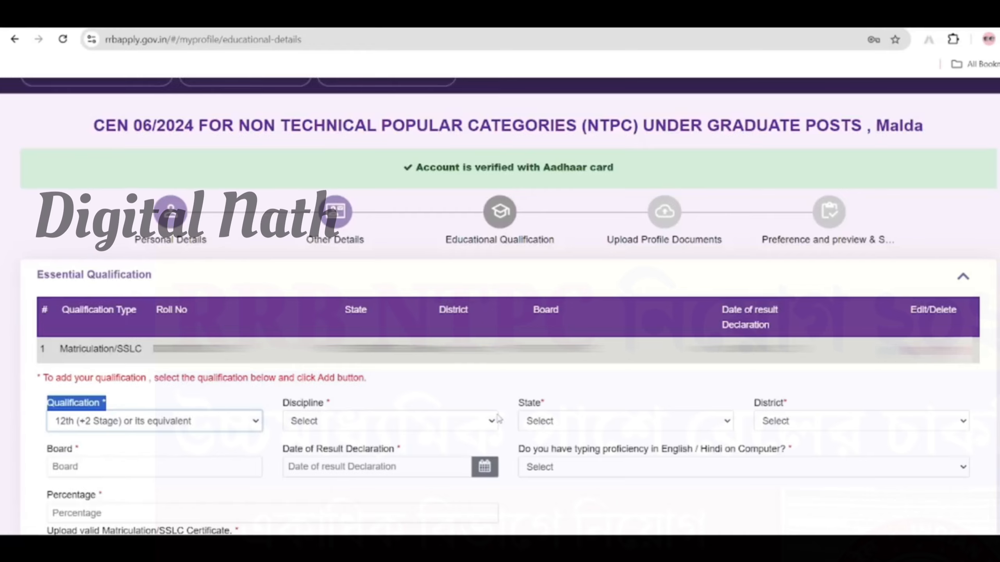
scroll(499, 420, down, 2)
click(320, 356)
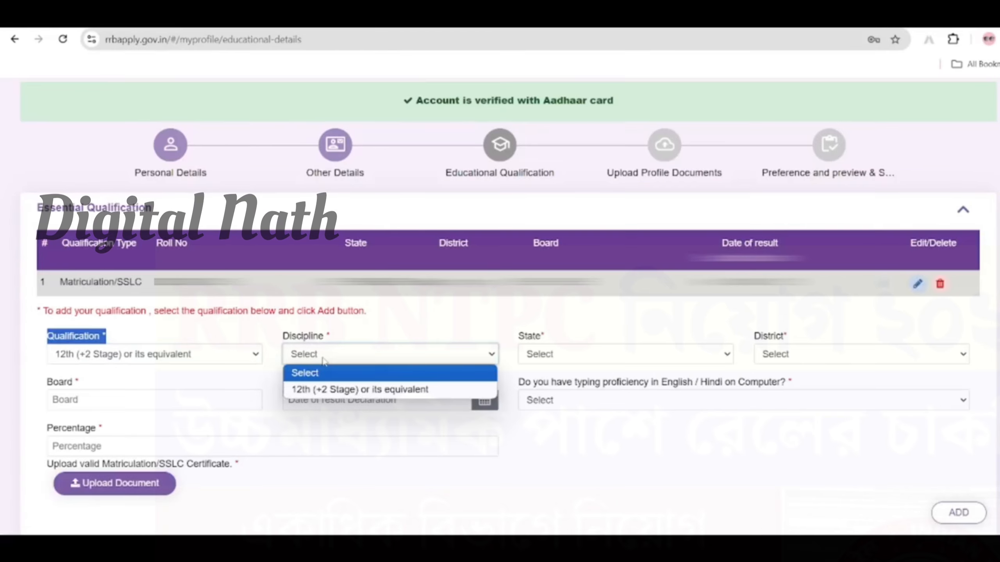
click(356, 389)
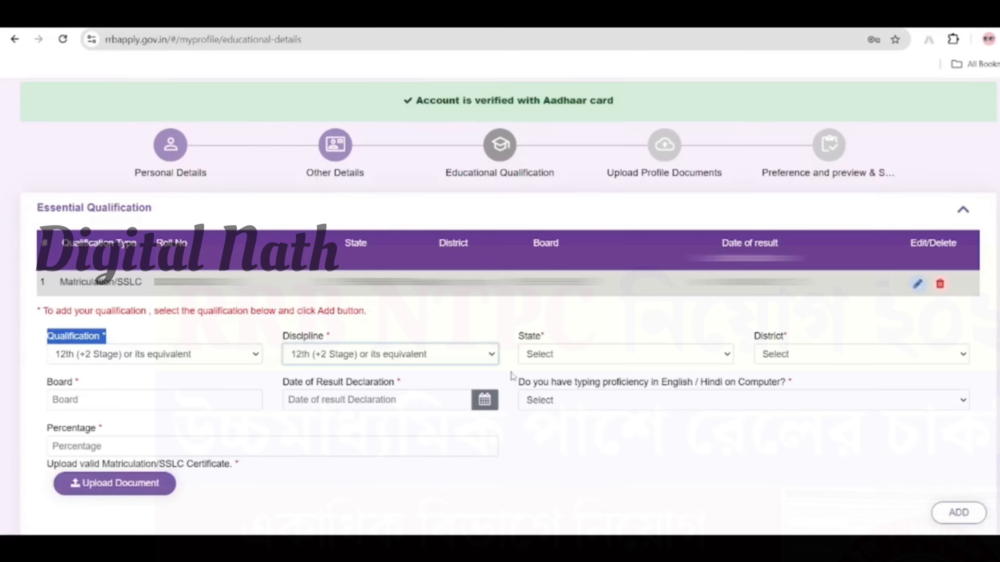
Set the 12th qualification's state to WEST BENGAL and its district to Hooghly.
click(560, 357)
scroll(593, 340, down, 5)
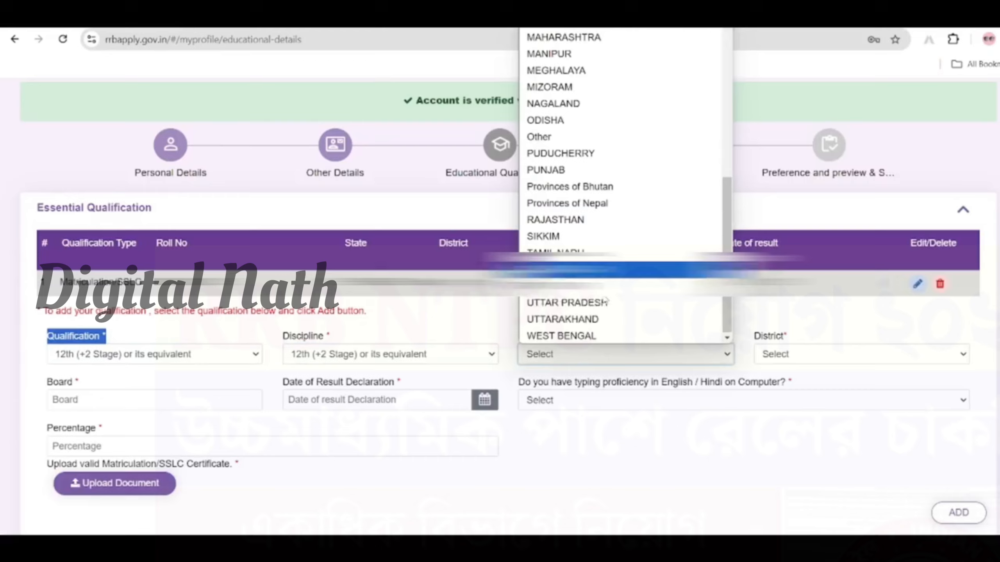
click(593, 335)
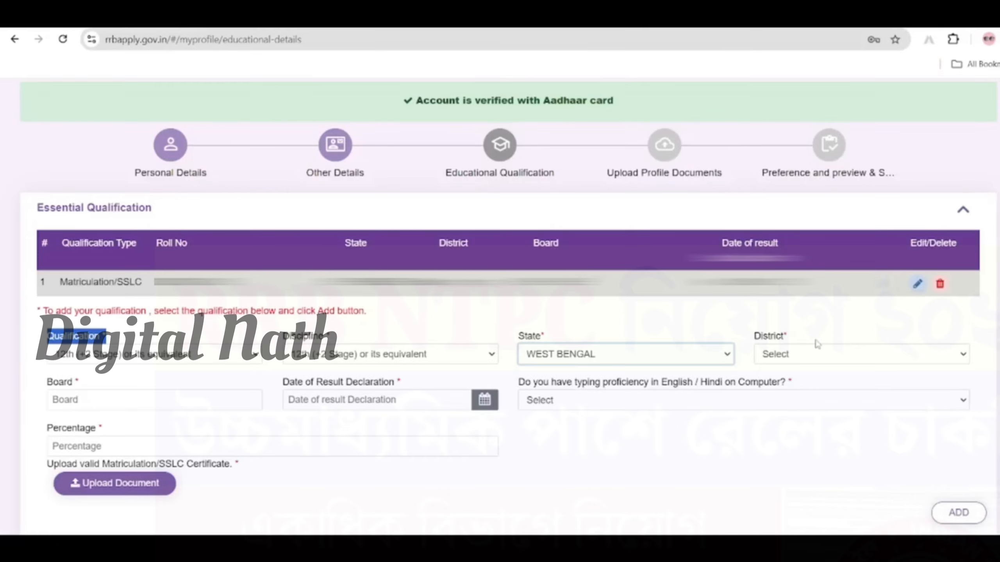
click(818, 353)
click(784, 137)
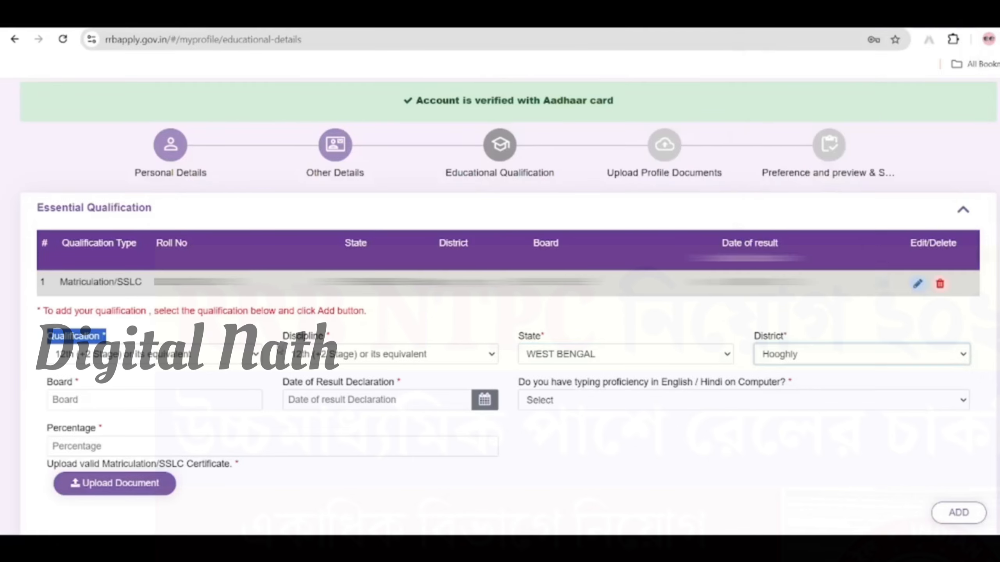
Enter WBCHSE as the board and set the date of result declaration to 08/02/2024.
click(76, 405)
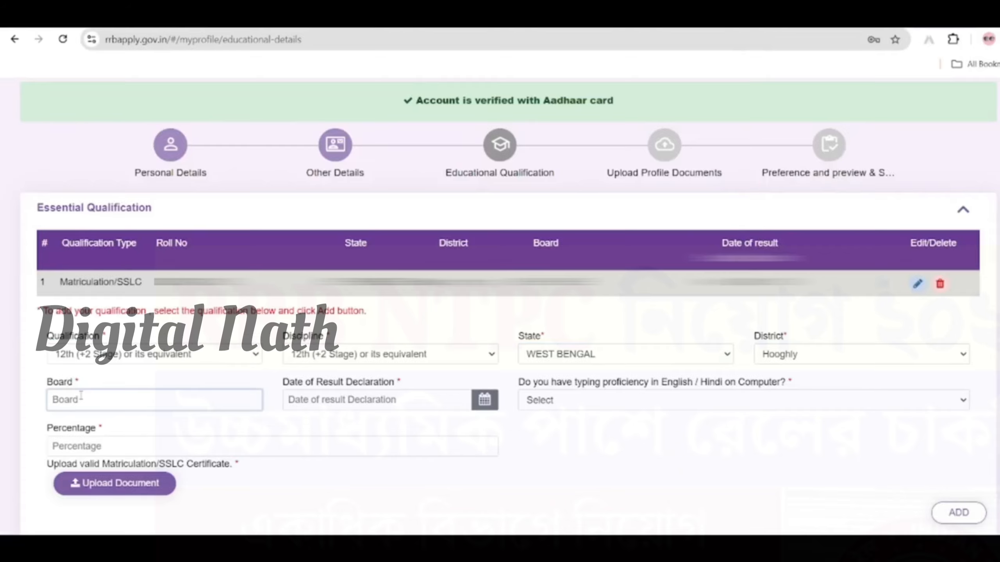
text(WBCHSE)
click(328, 402)
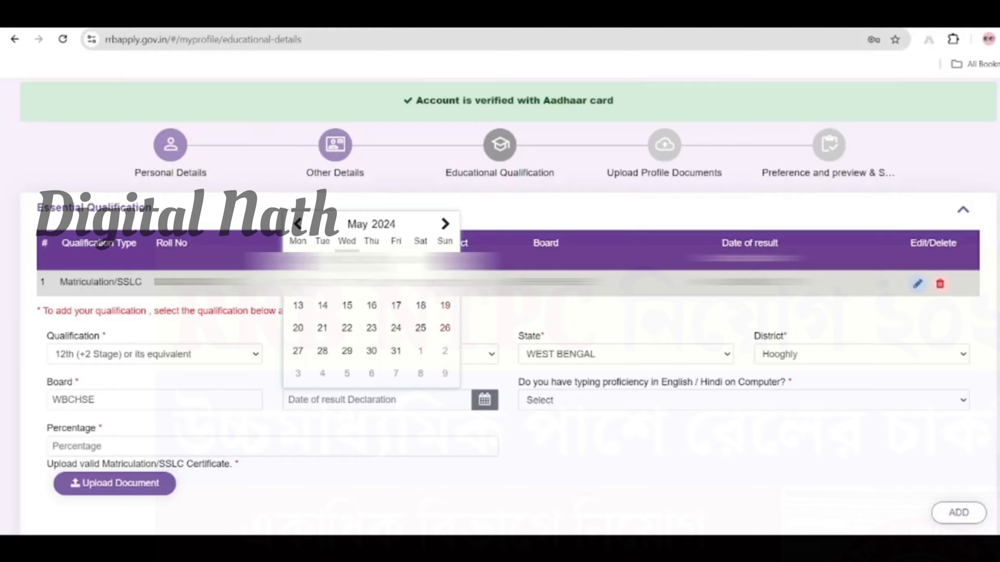
click(298, 225)
click(299, 225)
click(298, 225)
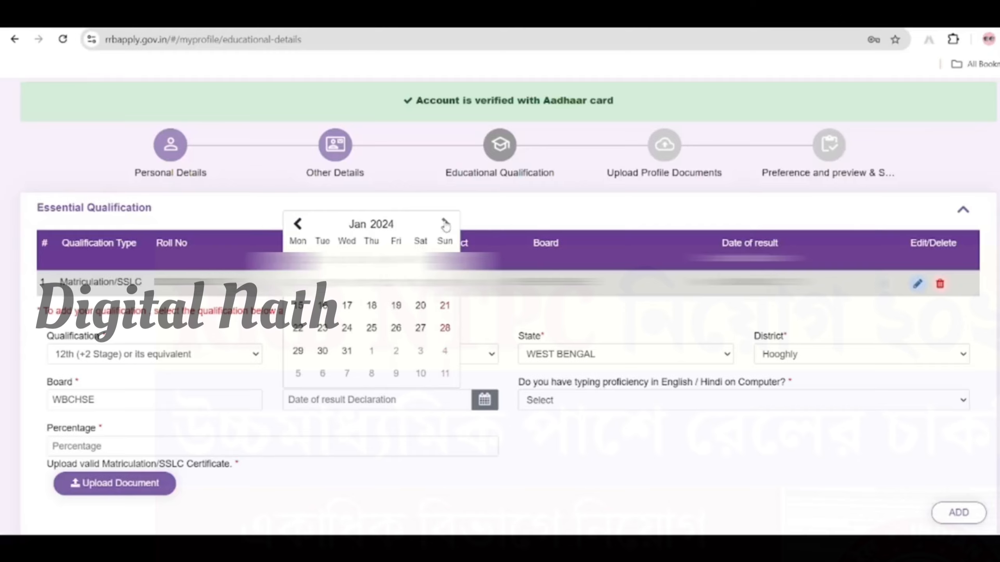
click(445, 225)
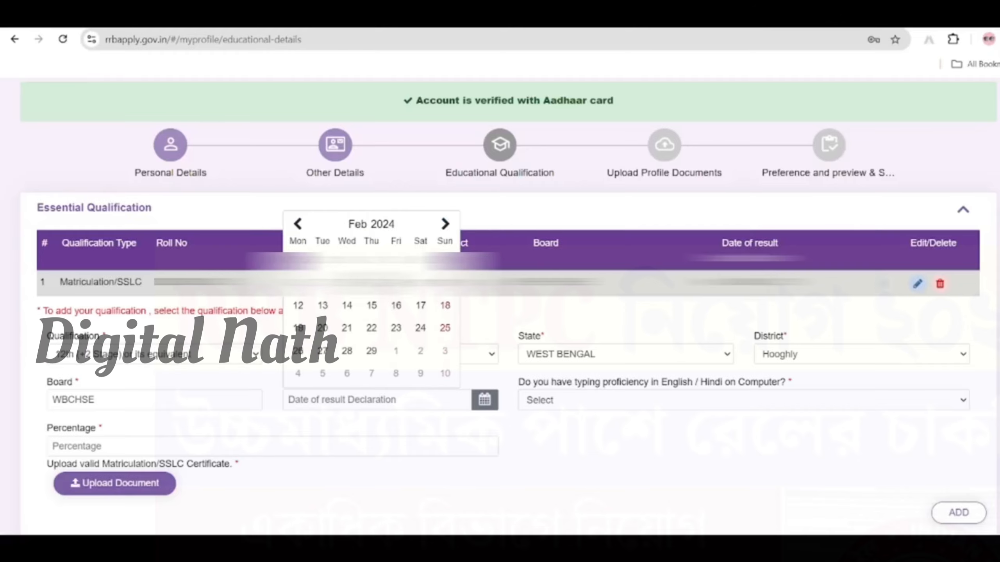
click(371, 283)
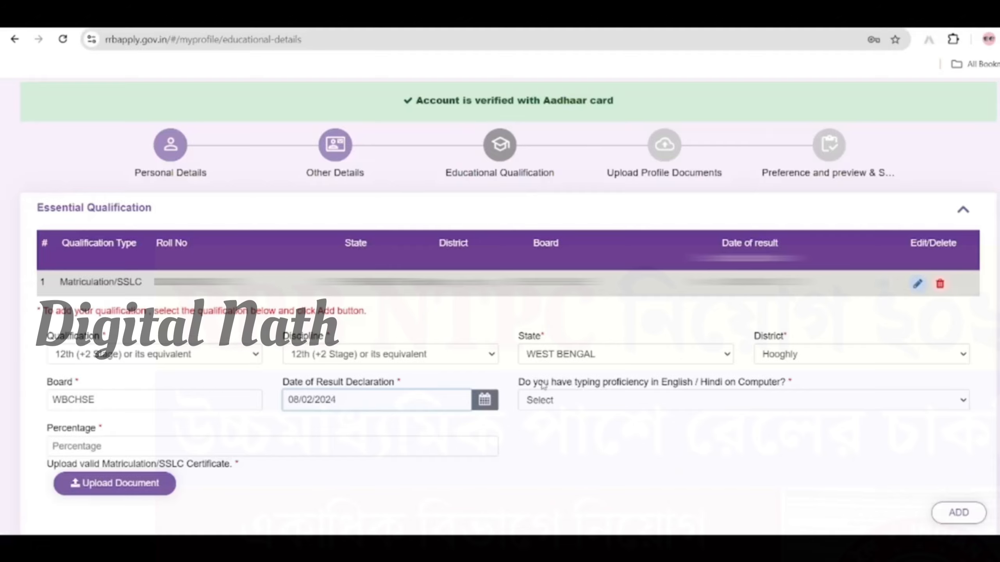
Answer Yes to having typing proficiency in English / Hindi on computer.
drag(525, 382, 797, 387)
click(832, 384)
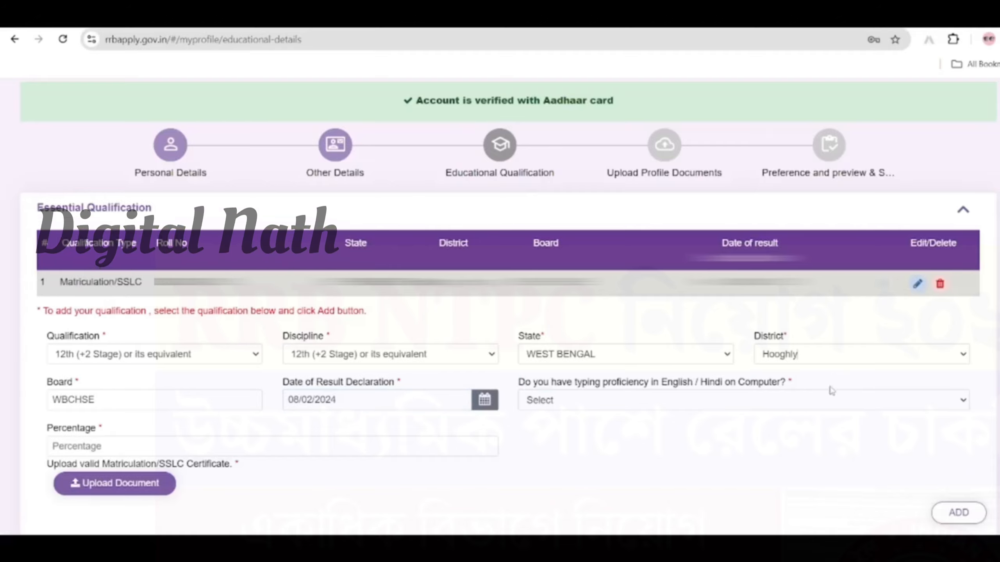
click(626, 405)
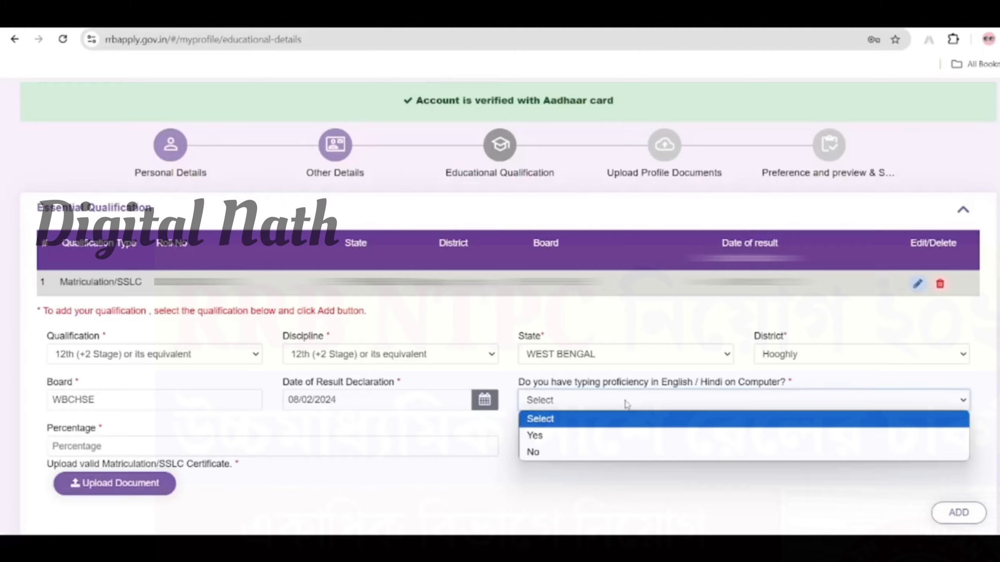
click(451, 452)
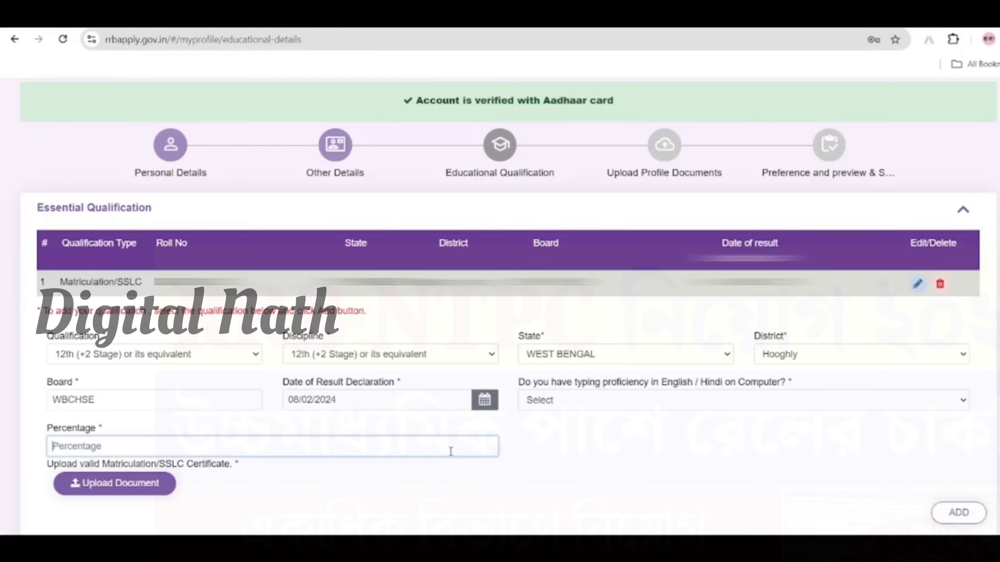
click(561, 404)
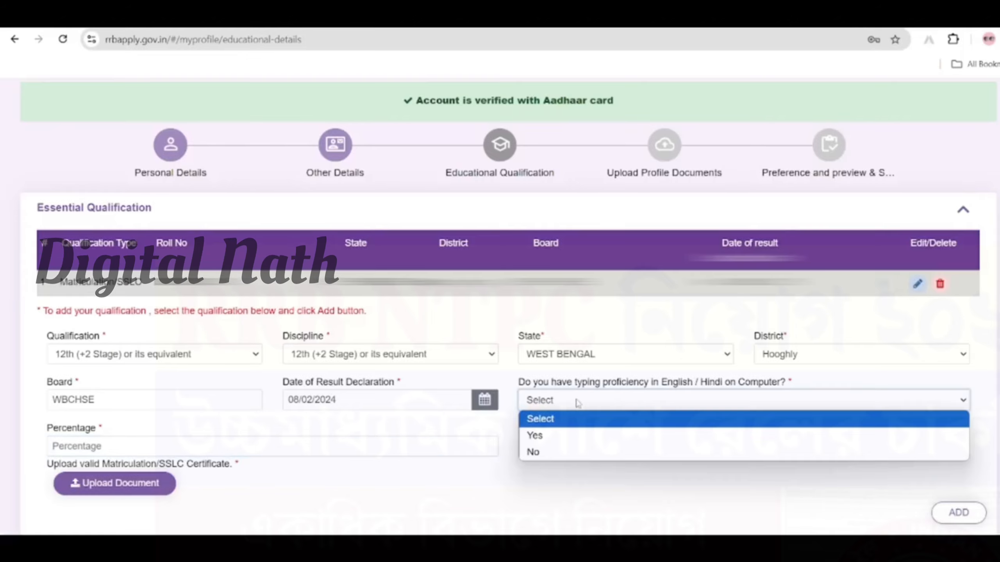
click(551, 435)
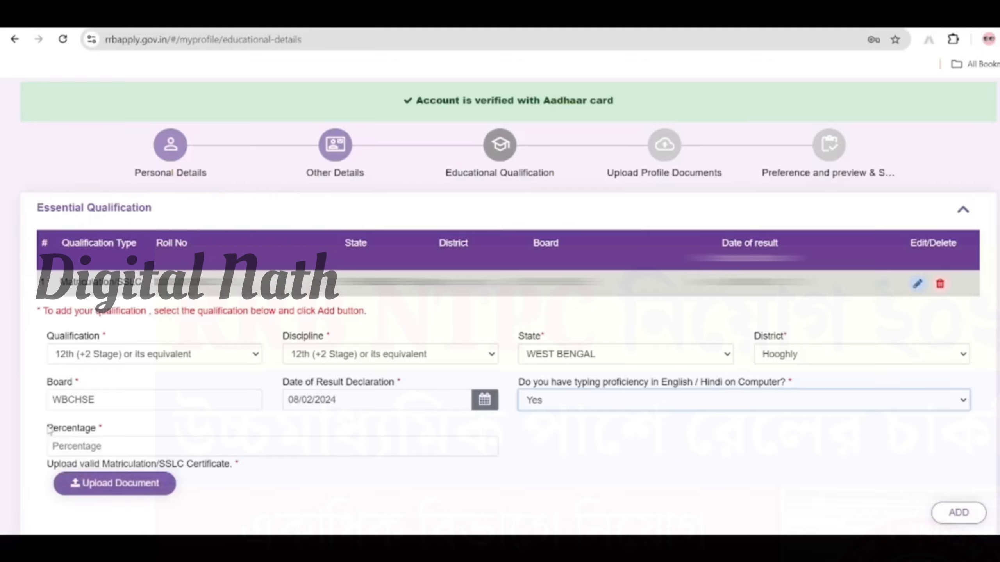
drag(48, 429, 97, 429)
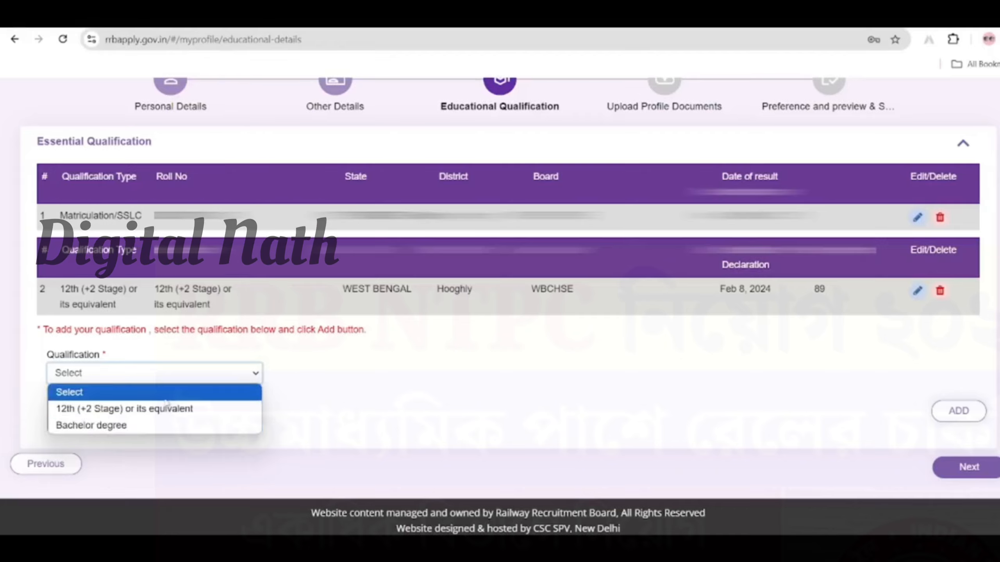
View the Bachelor degree fields without filling them in, continue to Upload Profile Documents and dismiss the Existing Photo & Signature notice.
click(158, 425)
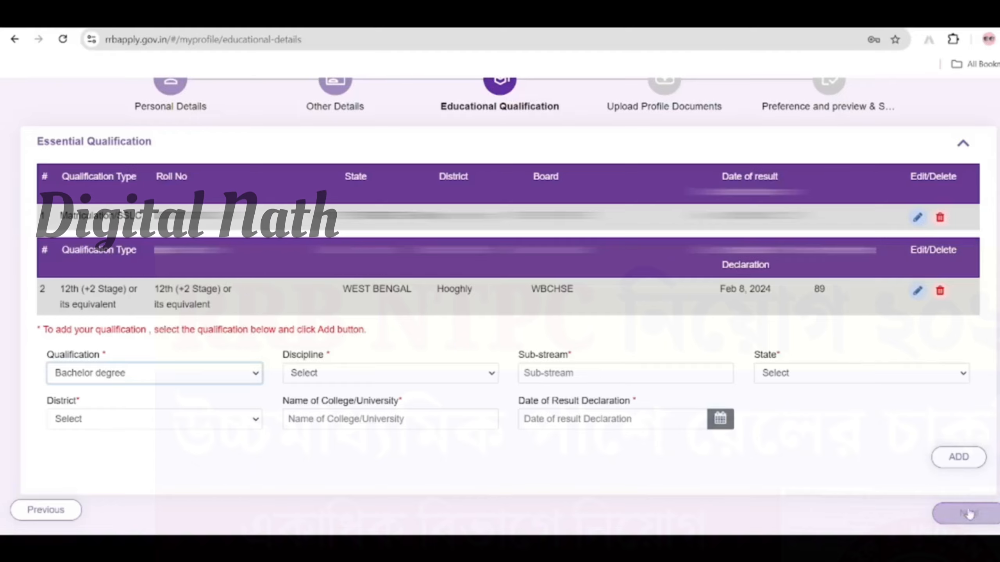
scroll(979, 488, down, 1)
click(967, 471)
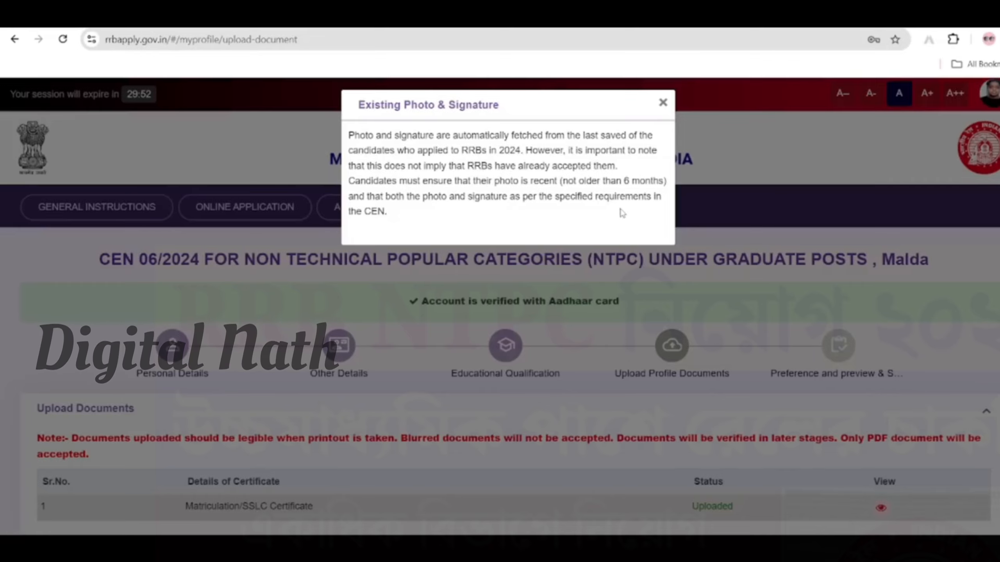
click(663, 103)
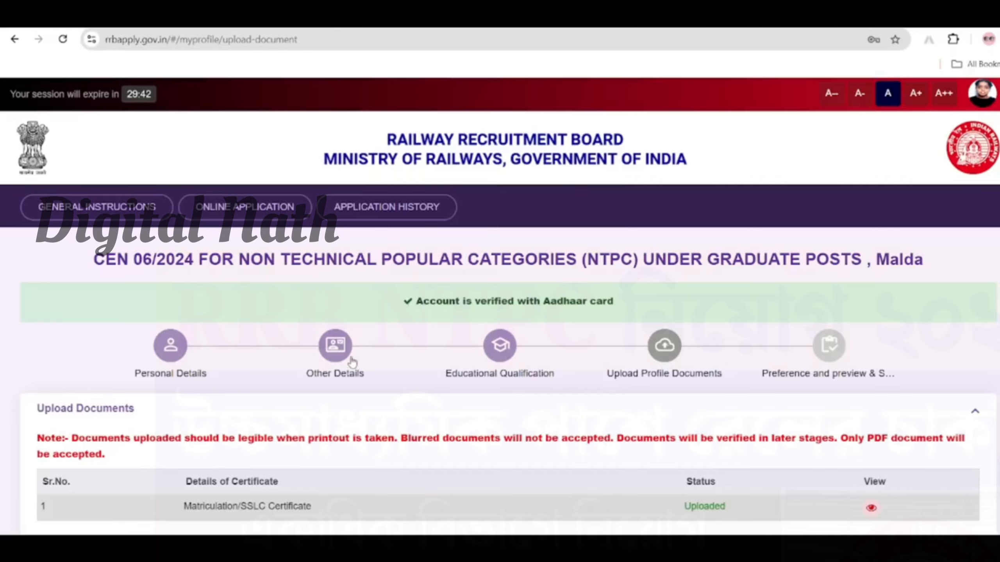
Check the existing photo and signature against the specifications, save them and continue to the post preferences.
scroll(352, 362, down, 2)
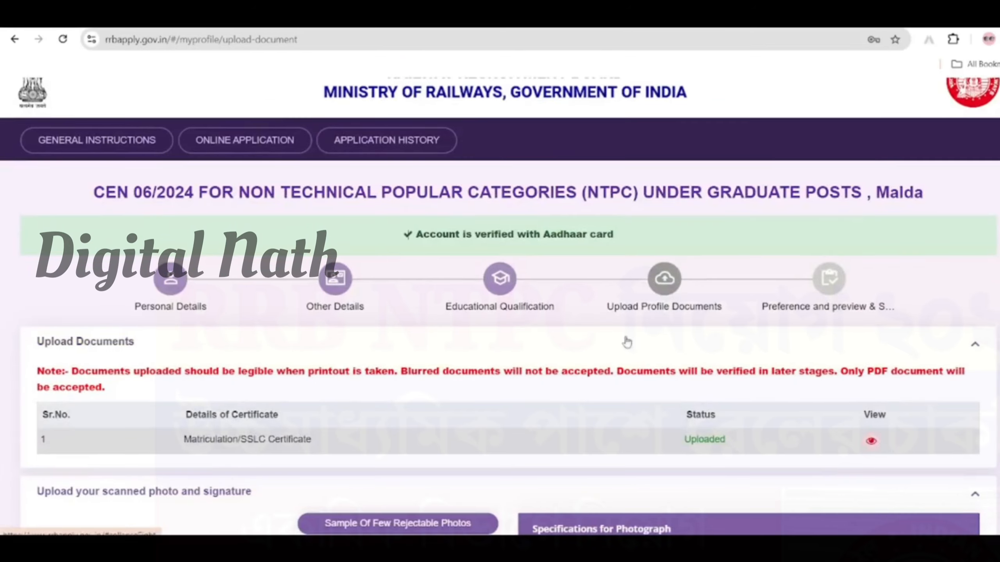
scroll(656, 328, down, 8)
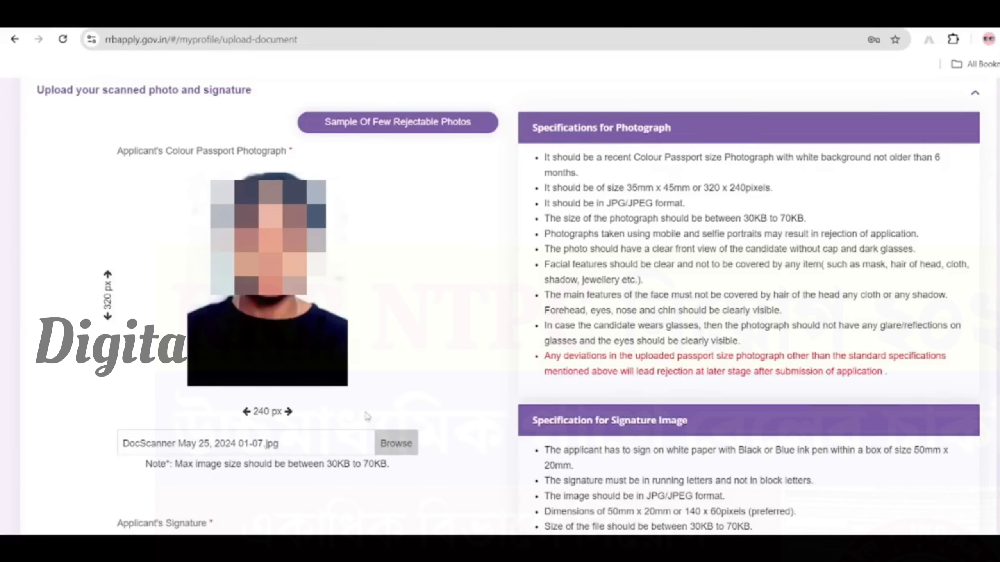
scroll(764, 191, down, 2)
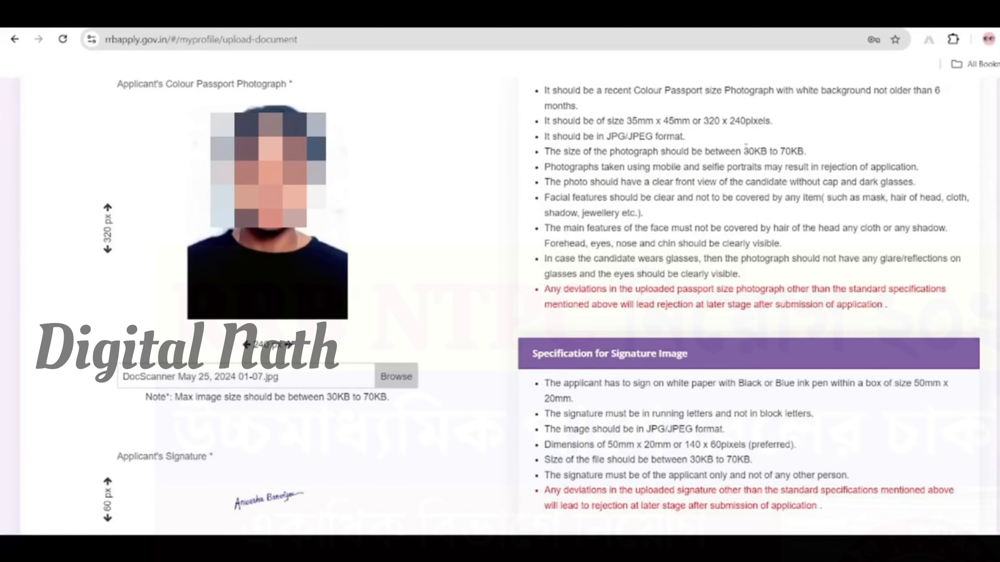
click(504, 230)
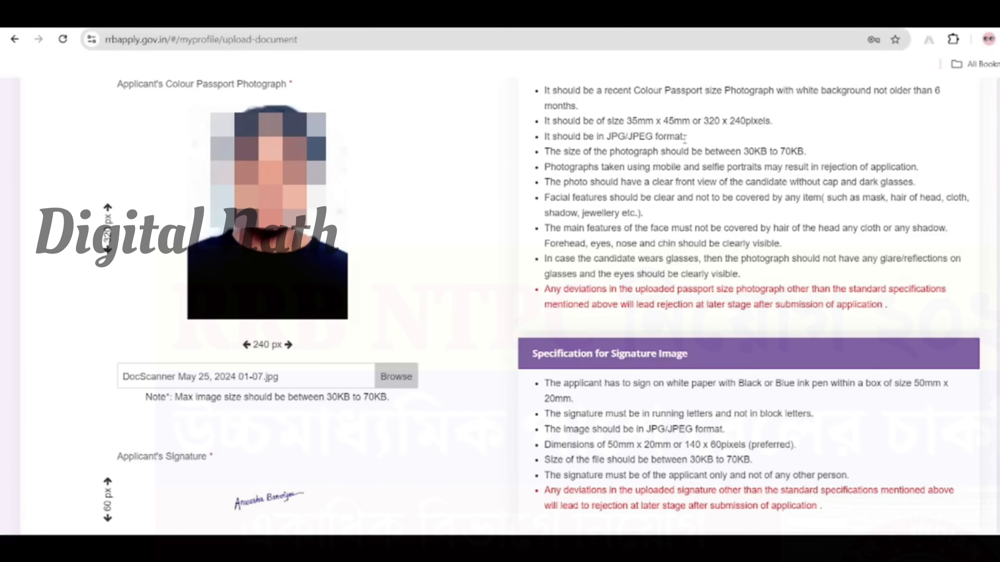
scroll(577, 291, down, 4)
scroll(577, 292, down, 1)
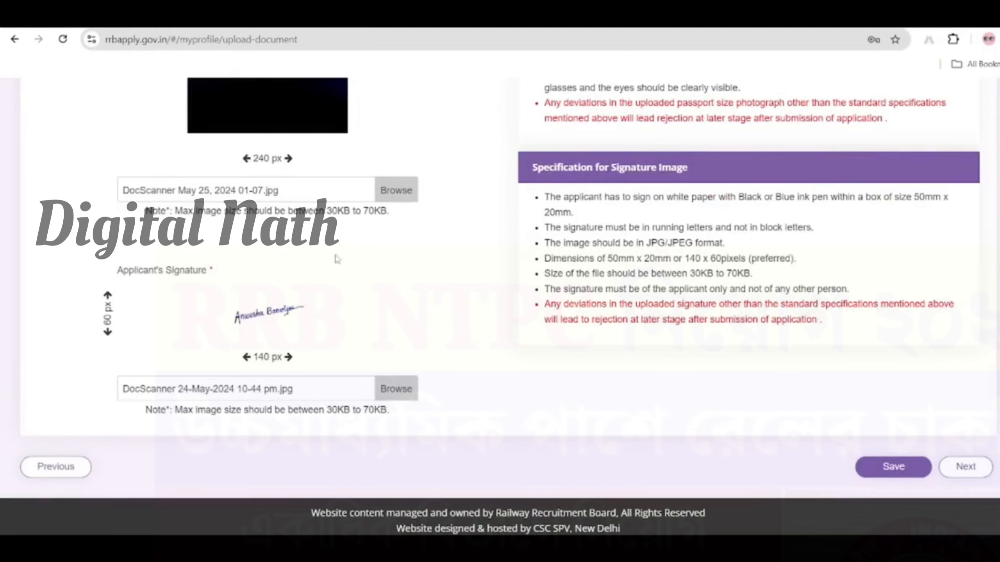
click(902, 465)
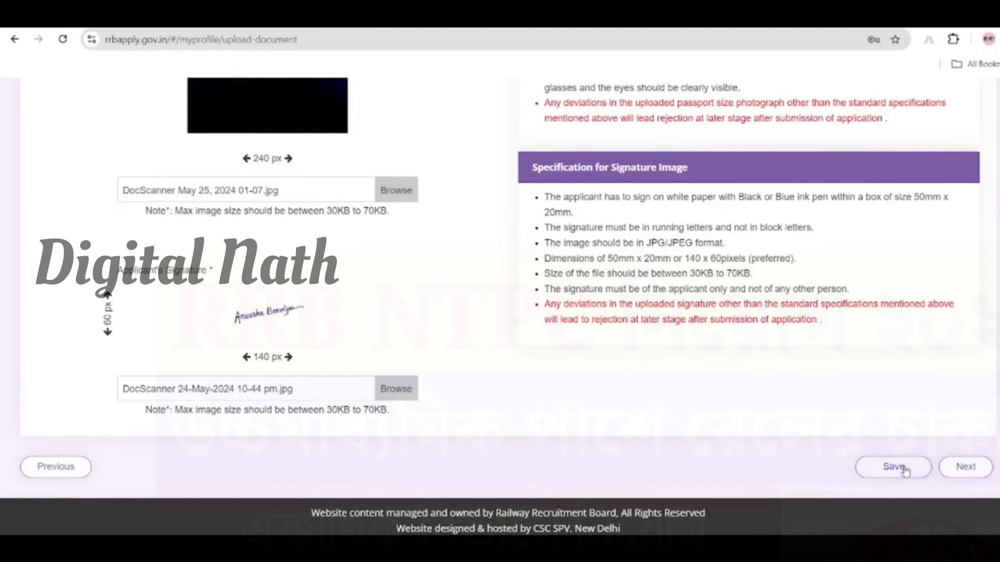
click(963, 468)
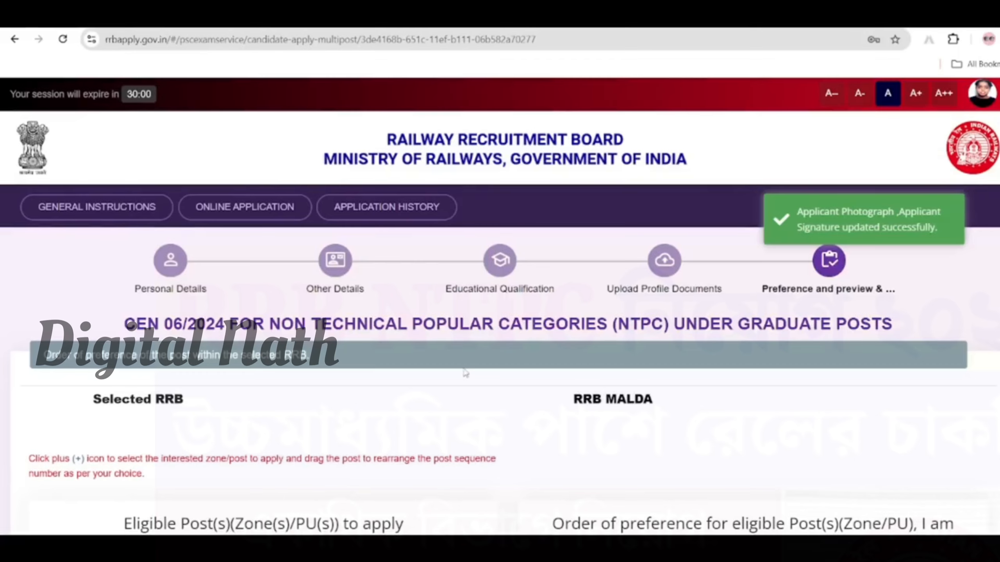
Add SER Junior Clerk Cum Typist as first and ER Junior Clerk Cum Typist as second post preference for RRB Malda.
scroll(456, 369, down, 5)
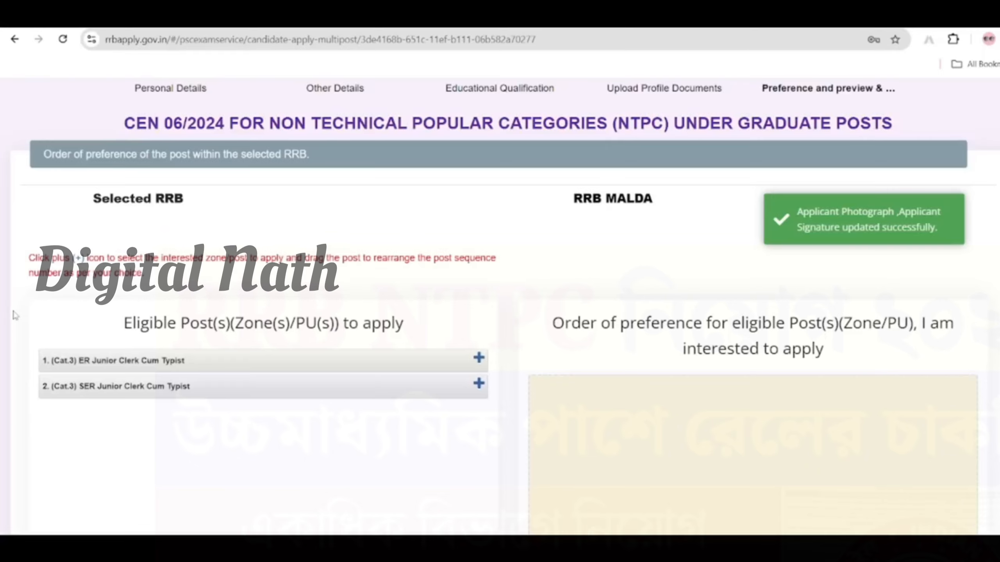
mouse_move(230, 358)
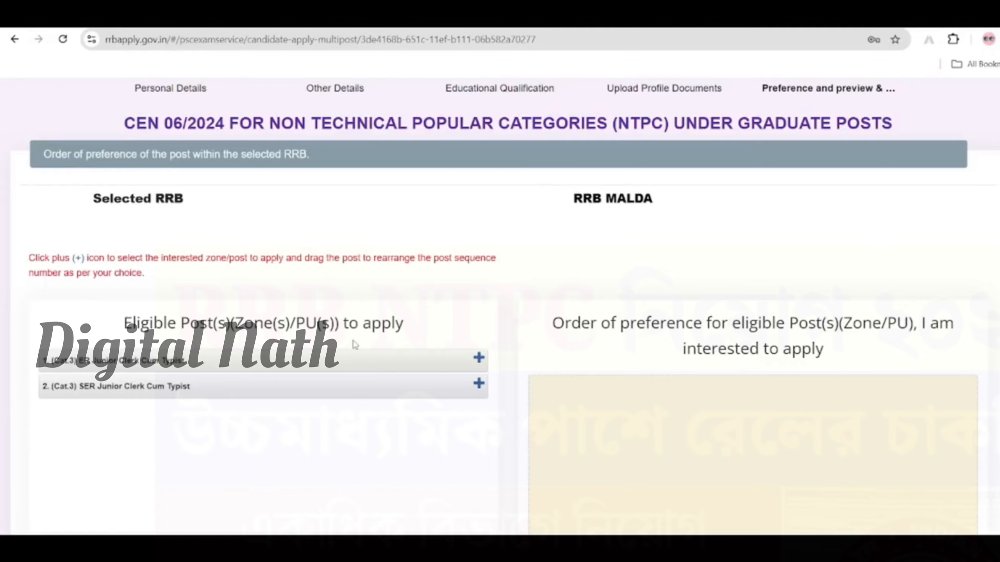
scroll(355, 344, down, 8)
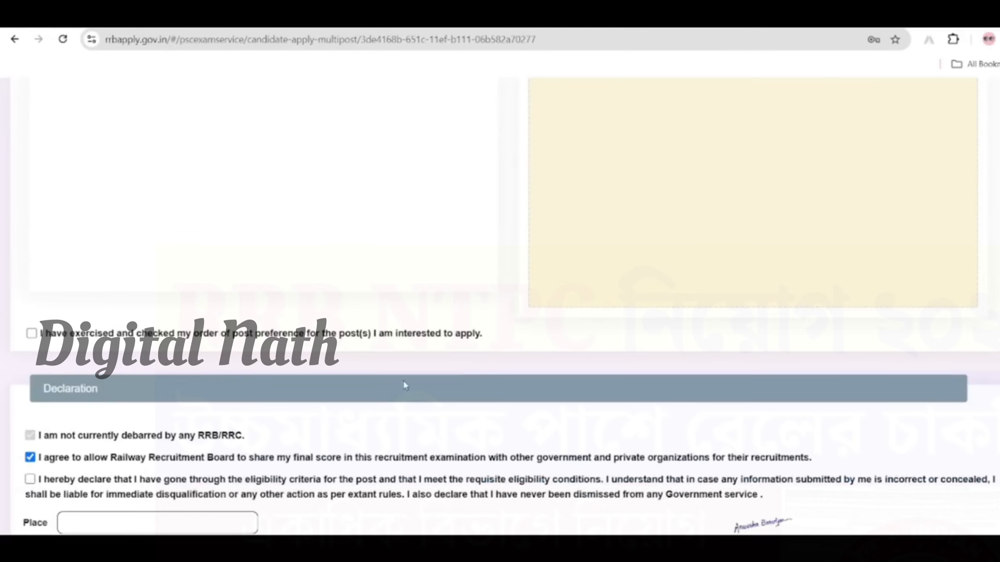
scroll(405, 386, down, 3)
scroll(405, 386, up, 7)
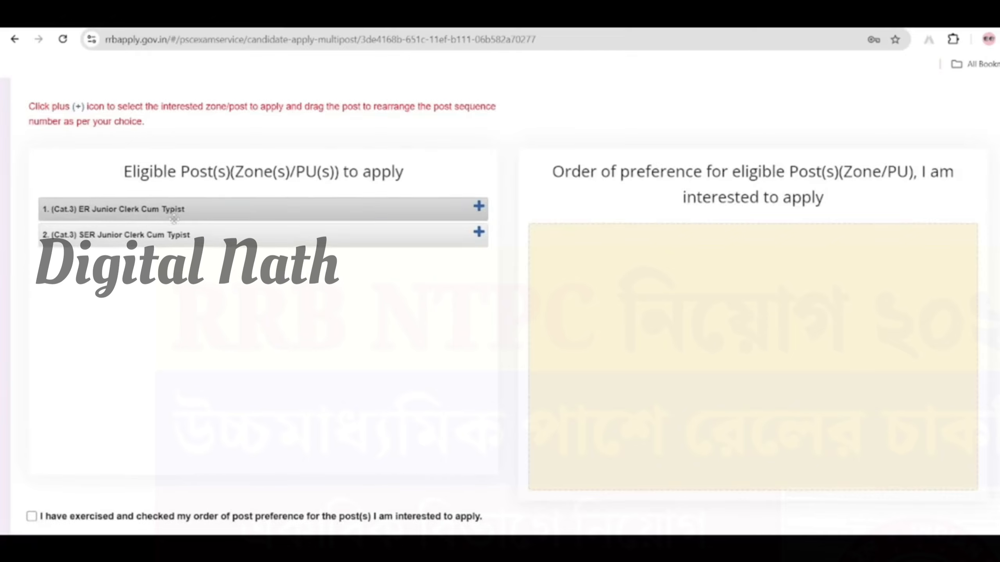
scroll(173, 219, up, 3)
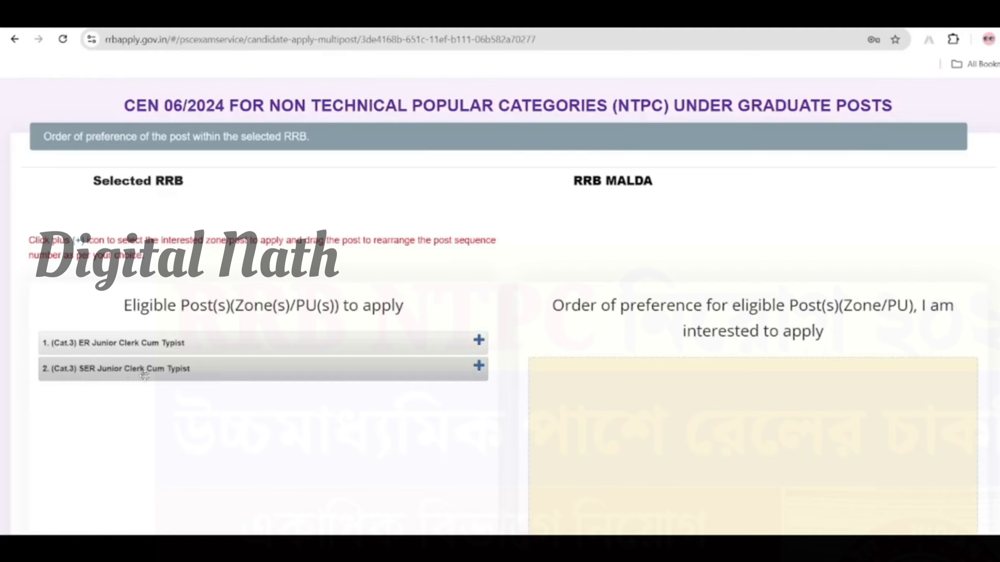
click(479, 366)
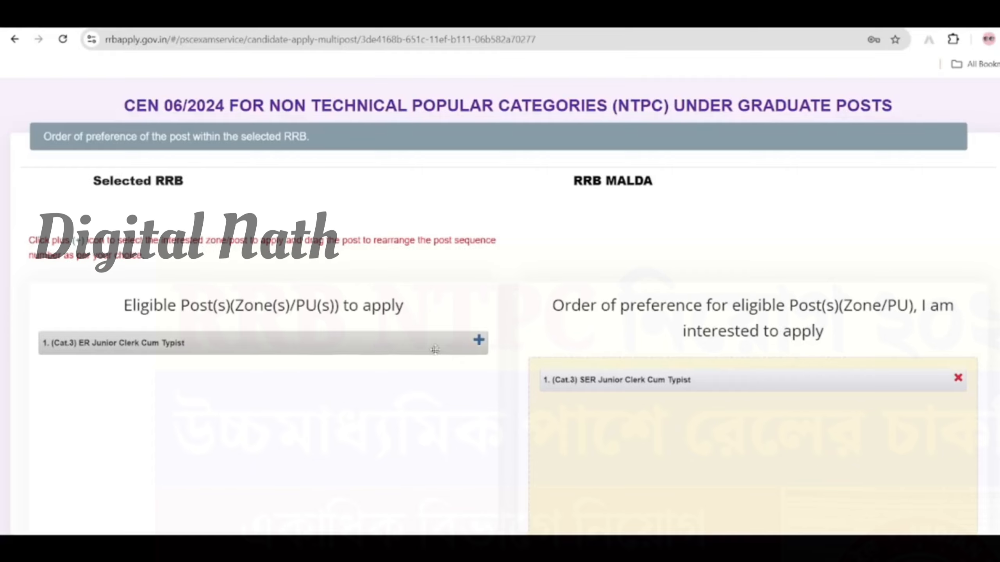
click(479, 340)
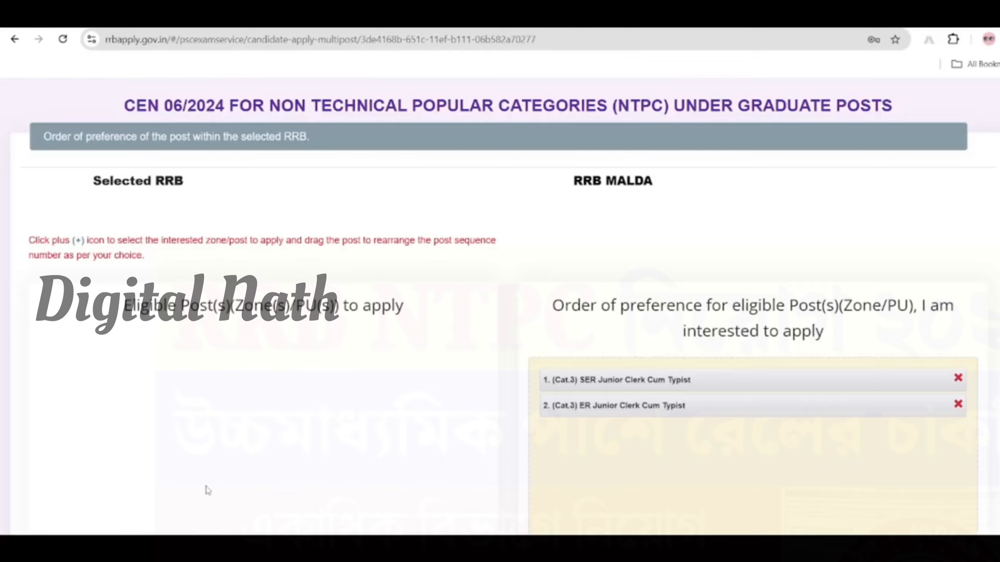
Confirm that the order of post preference was exercised and checked, and accept the declaration of meeting the eligibility conditions.
scroll(208, 490, down, 4)
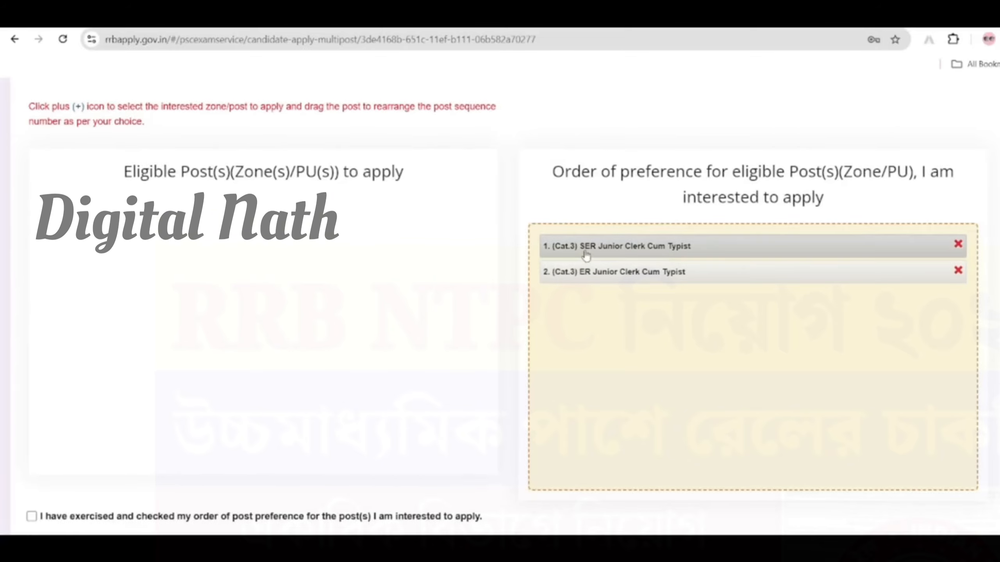
scroll(548, 347, down, 4)
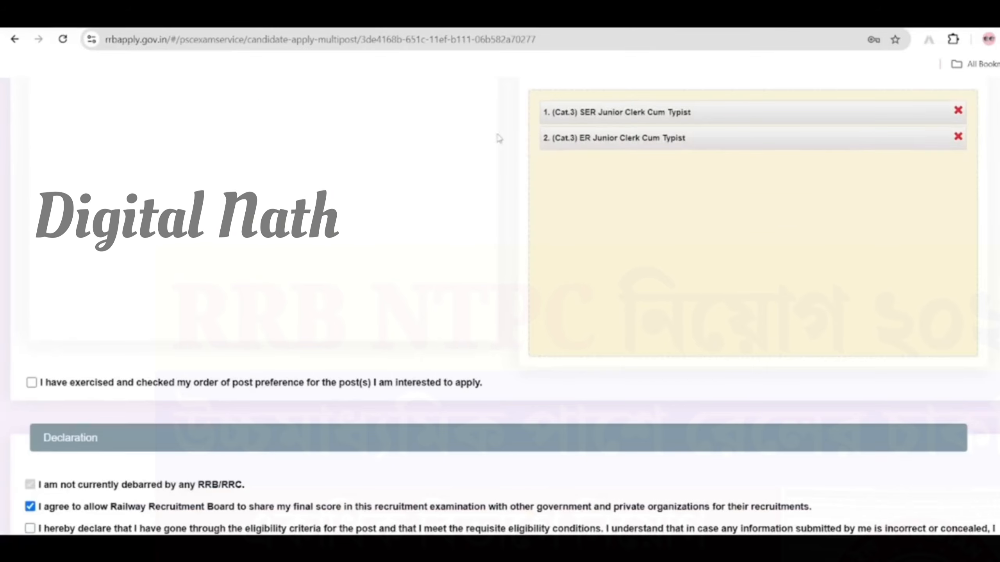
scroll(350, 367, down, 3)
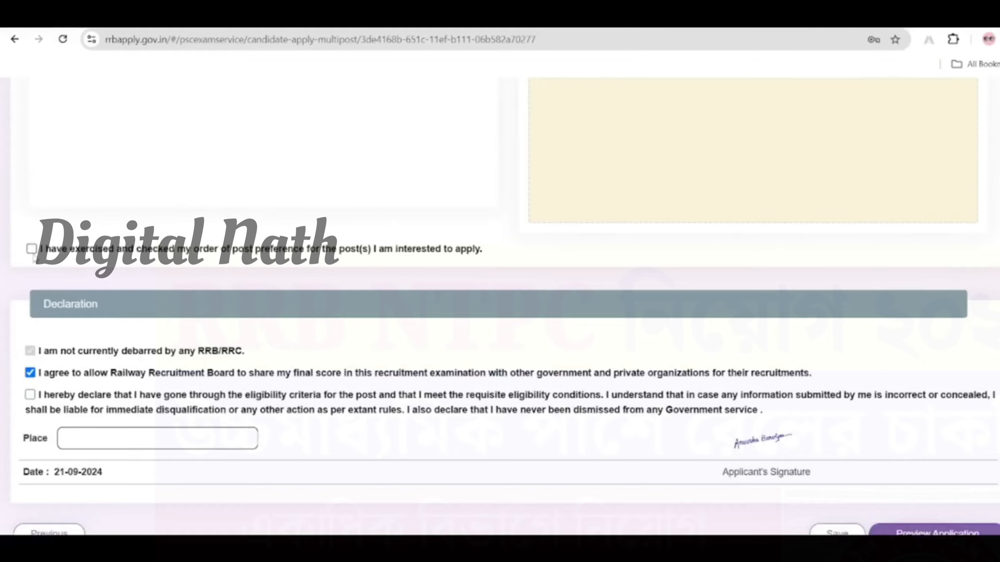
click(32, 249)
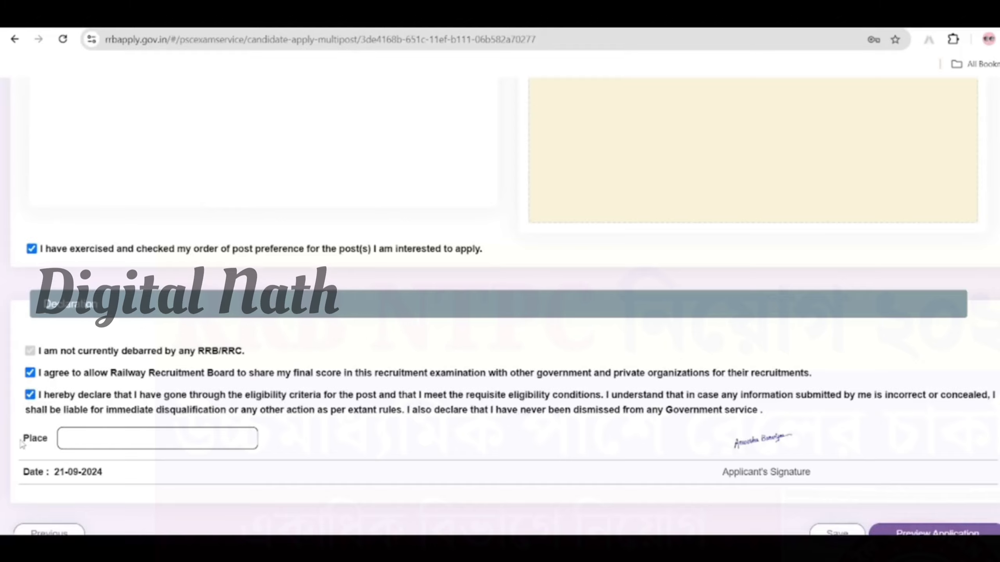
Enter HOOGHLY as the place in the Declaration section.
drag(22, 443, 48, 440)
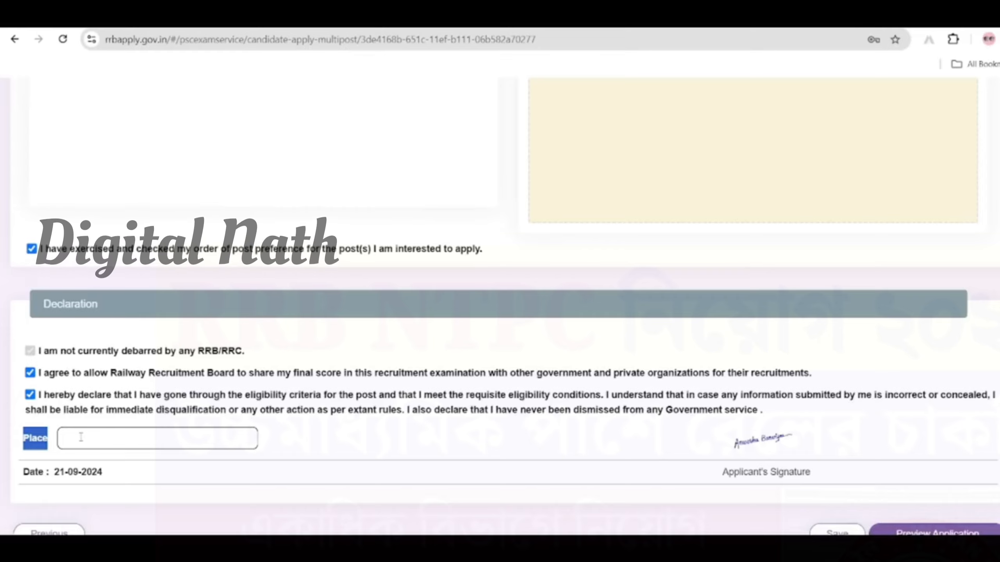
click(83, 438)
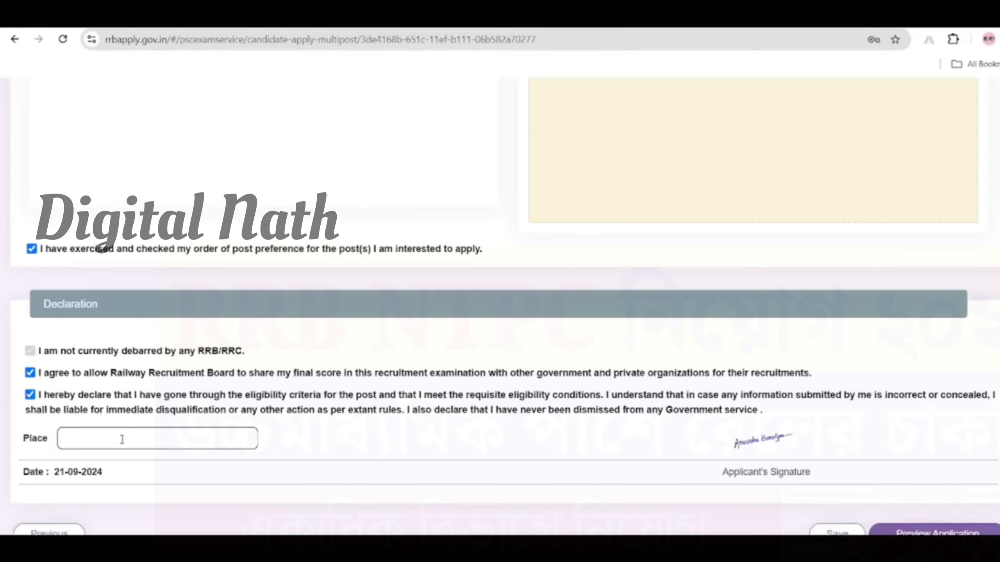
text(HOOG)
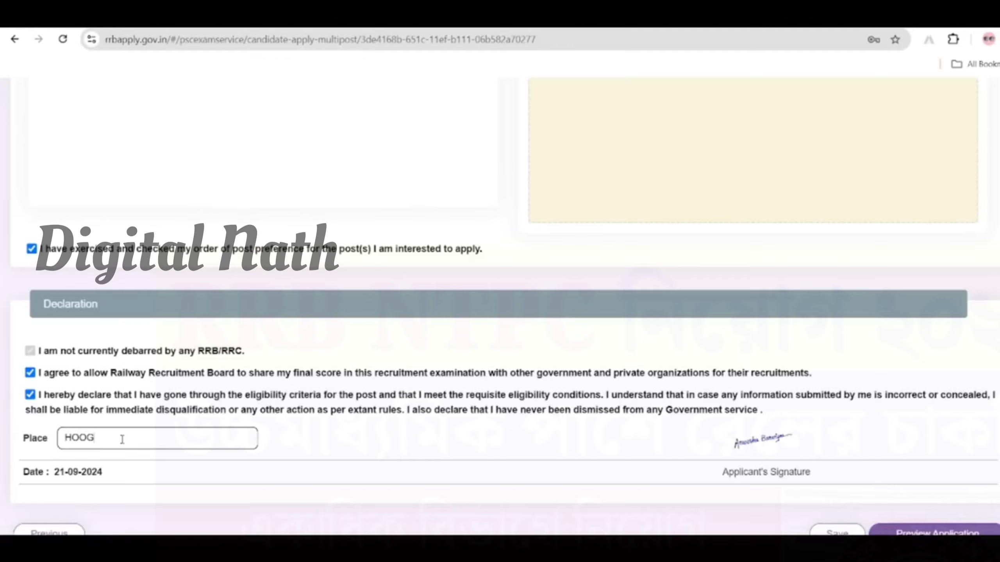
text(HLY)
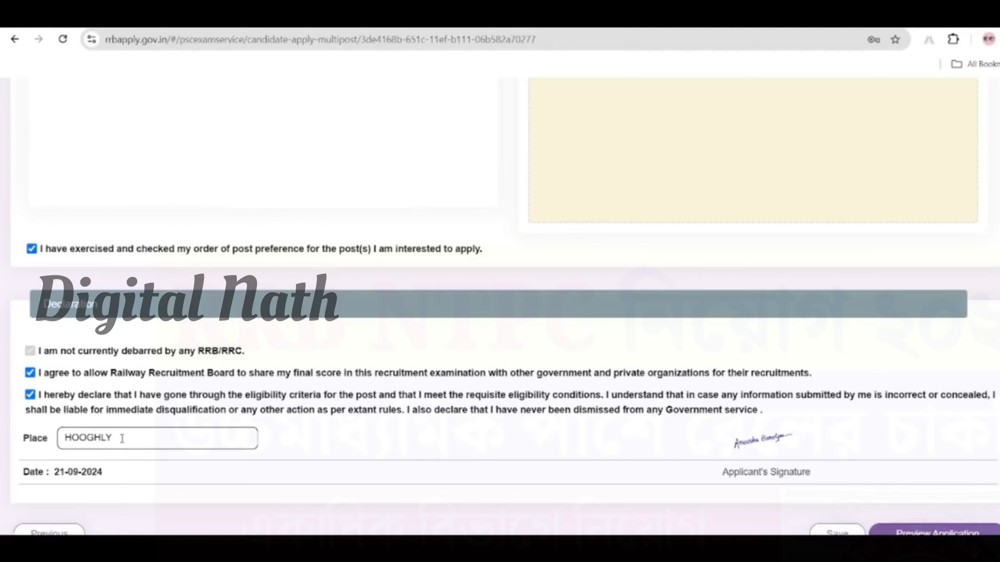
Save the post preferences and declaration, and open the application preview.
scroll(231, 441, down, 2)
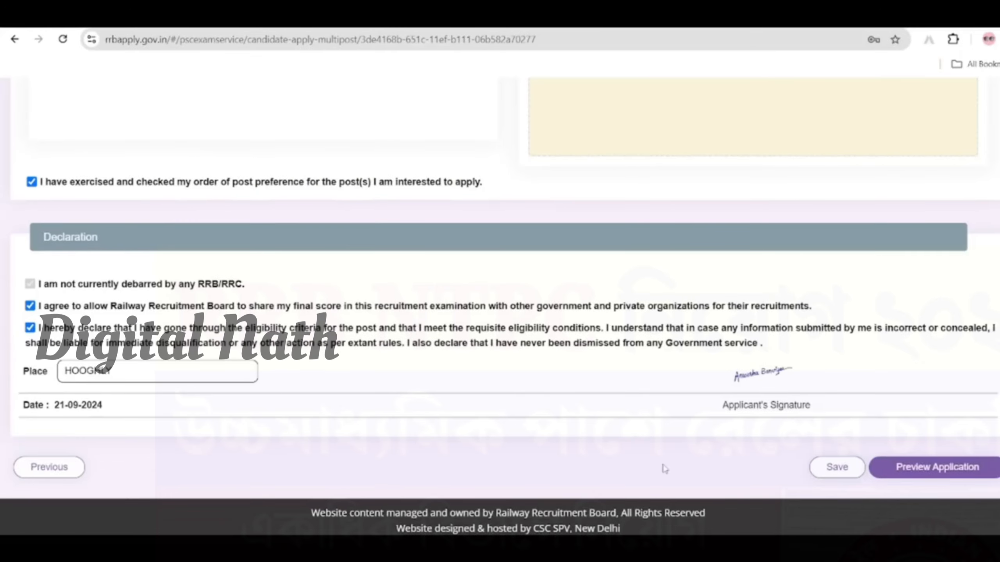
click(838, 469)
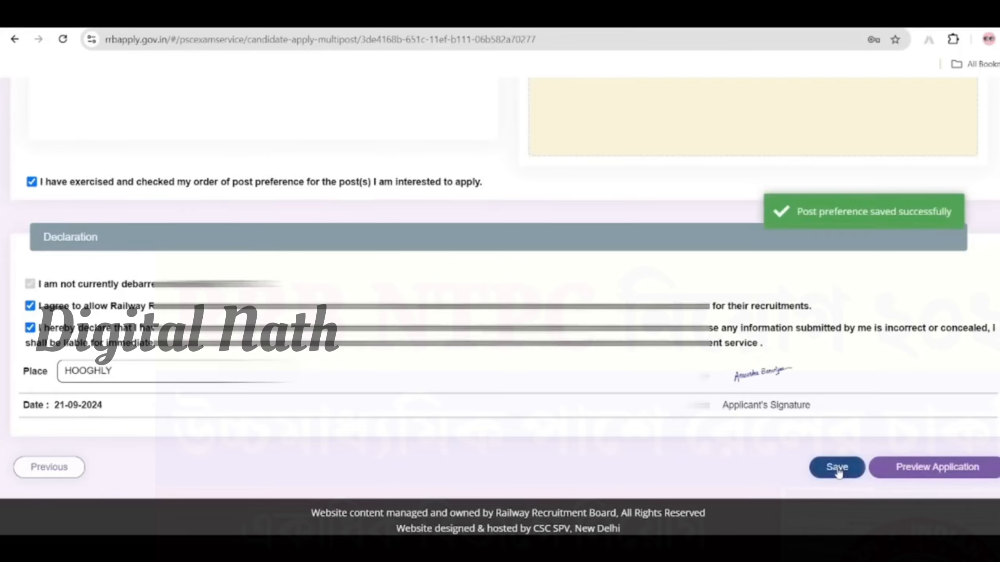
click(927, 473)
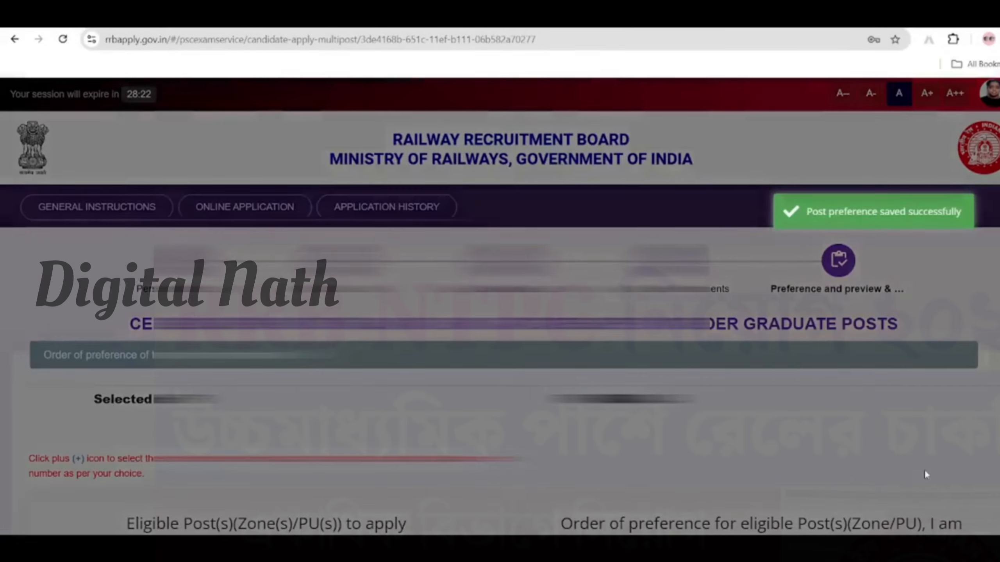
Review the previewed application, confirm that the details were re-checked and found correct, and submit it.
scroll(673, 367, down, 15)
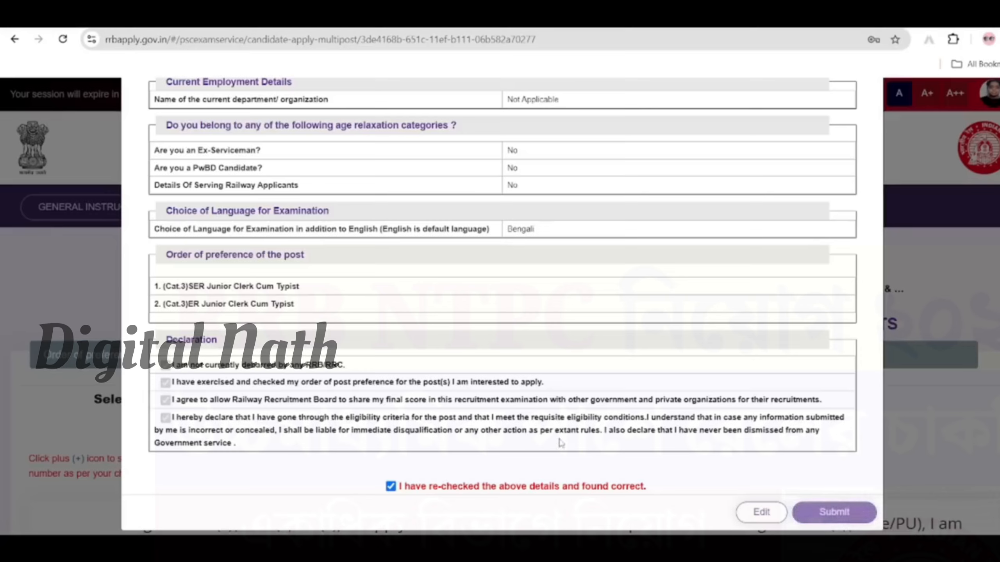
click(845, 513)
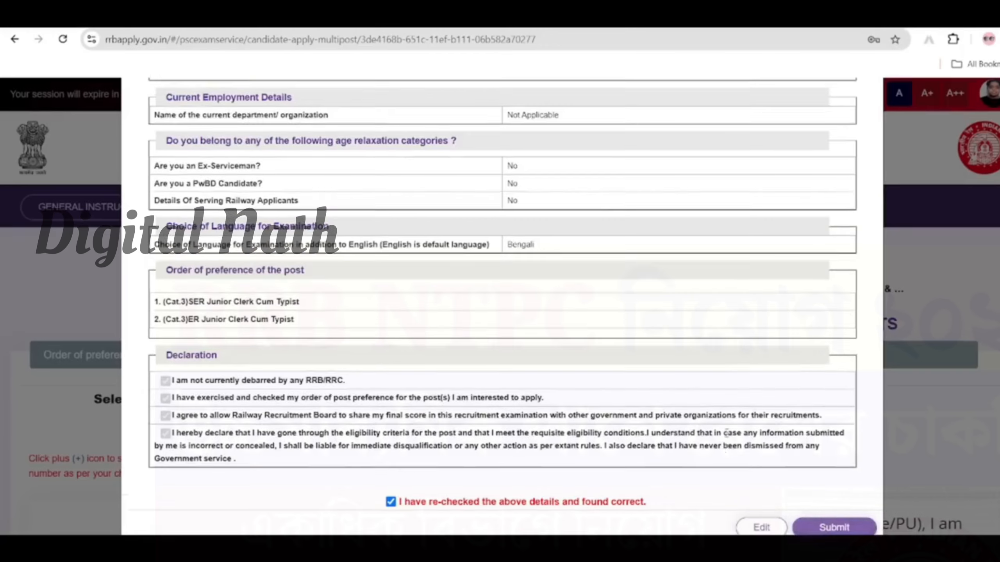